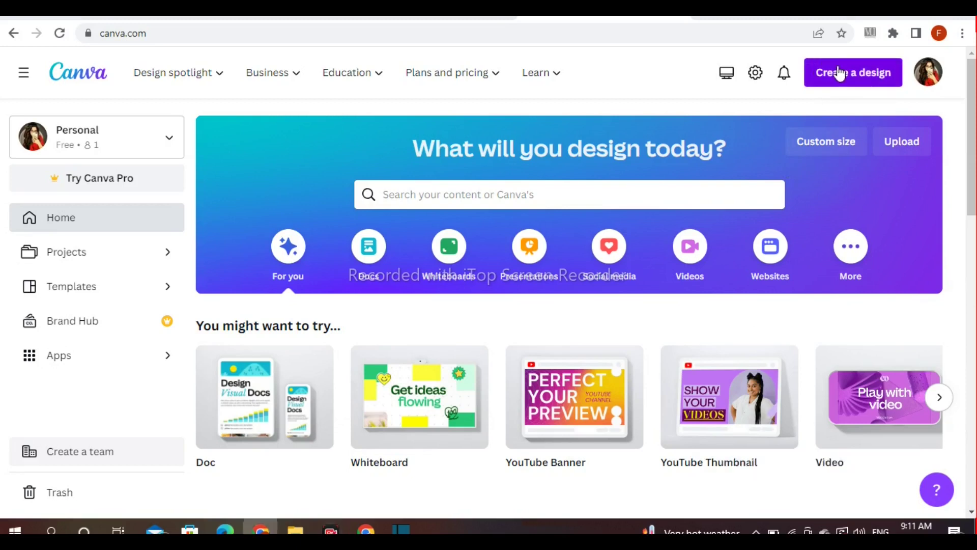
Step: Create a Banner (Landscape) design from a search for "banner" and title it "bUiness flyer"
{"action": "type", "text": "banner"}
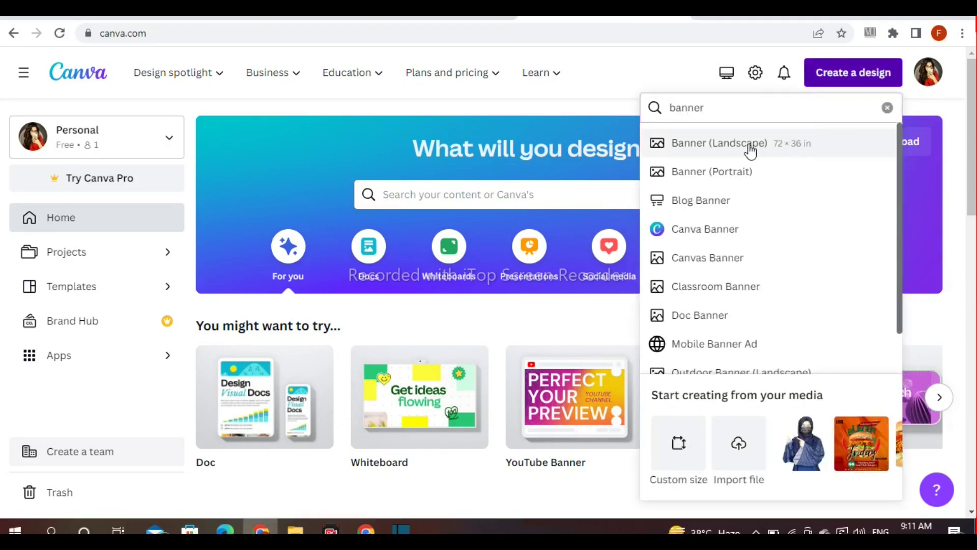
{"action": "left_click", "coordinate": [749, 145]}
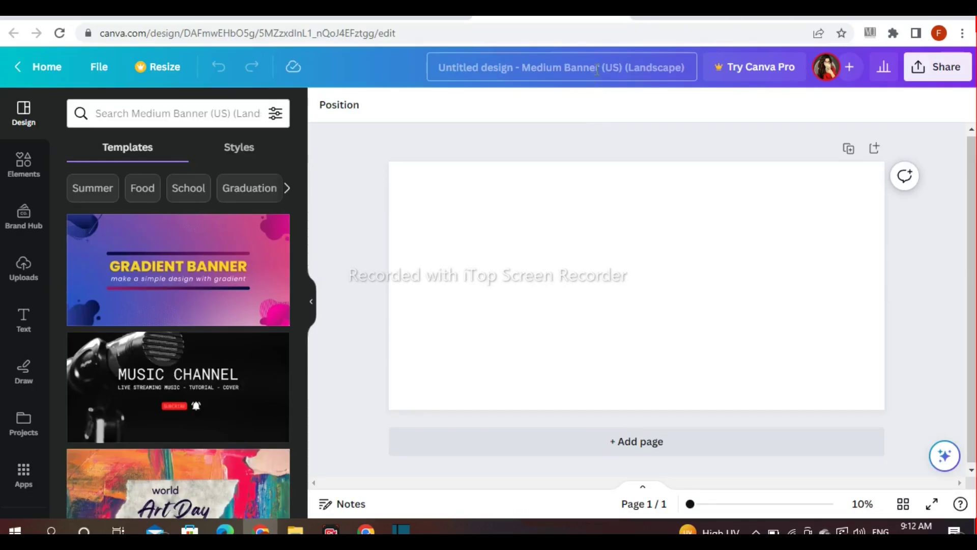
{"action": "left_click", "coordinate": [596, 70]}
{"action": "key", "text": "BackSpace"}
{"action": "type", "text": "bU"}
{"action": "type", "text": "l"}
{"action": "type", "text": "ness v"}
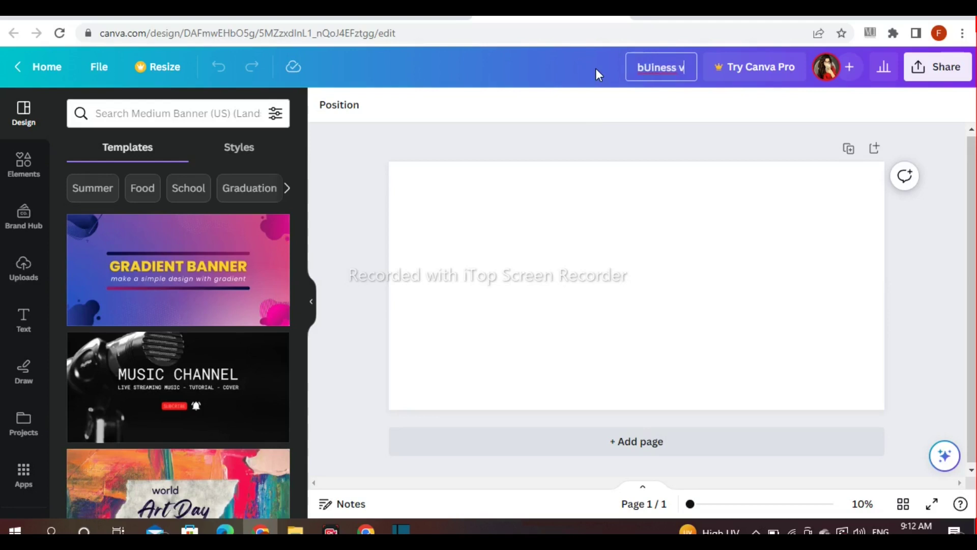
{"action": "key", "text": "BackSpace"}
{"action": "type", "text": "flyer"}
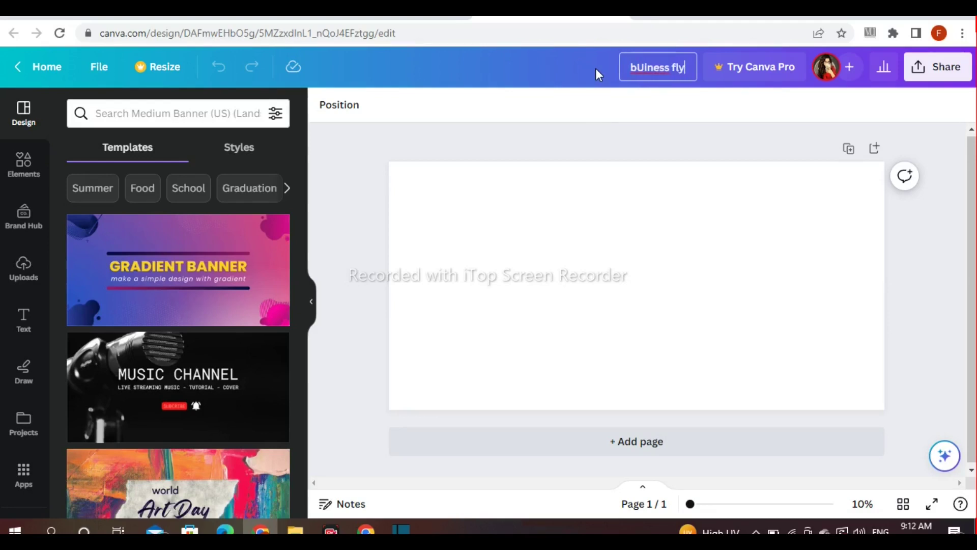
{"action": "left_click", "coordinate": [903, 253]}
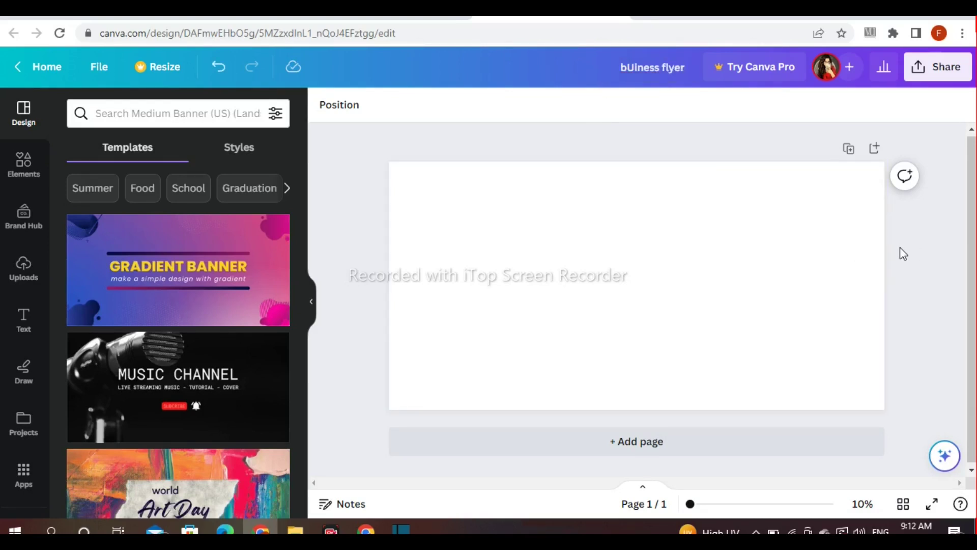
Step: Add a plain square picture frame from the Frames collection to the blank page
{"action": "left_click", "coordinate": [23, 164]}
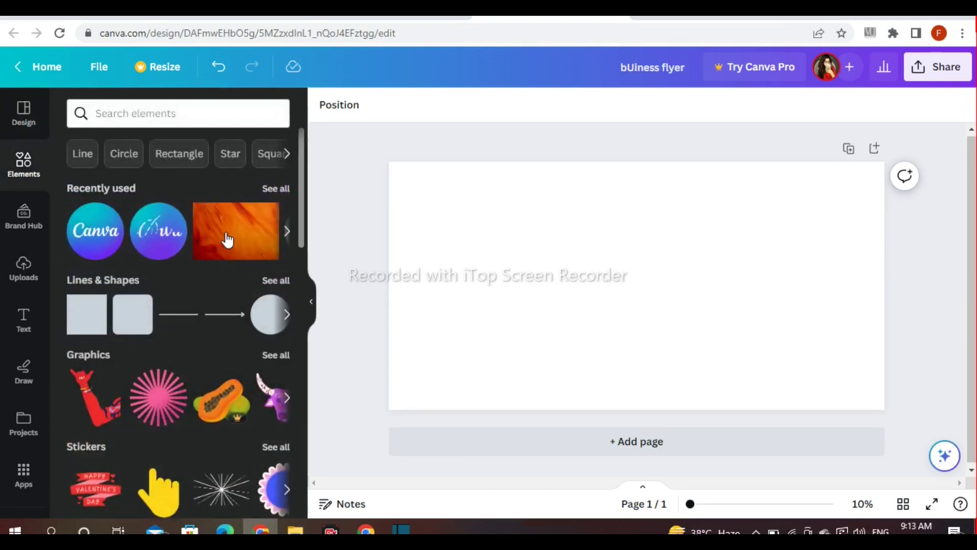
{"action": "scroll", "coordinate": [203, 305], "scroll_direction": "down", "scroll_amount": 5}
{"action": "scroll", "coordinate": [147, 313], "scroll_direction": "down", "scroll_amount": 10}
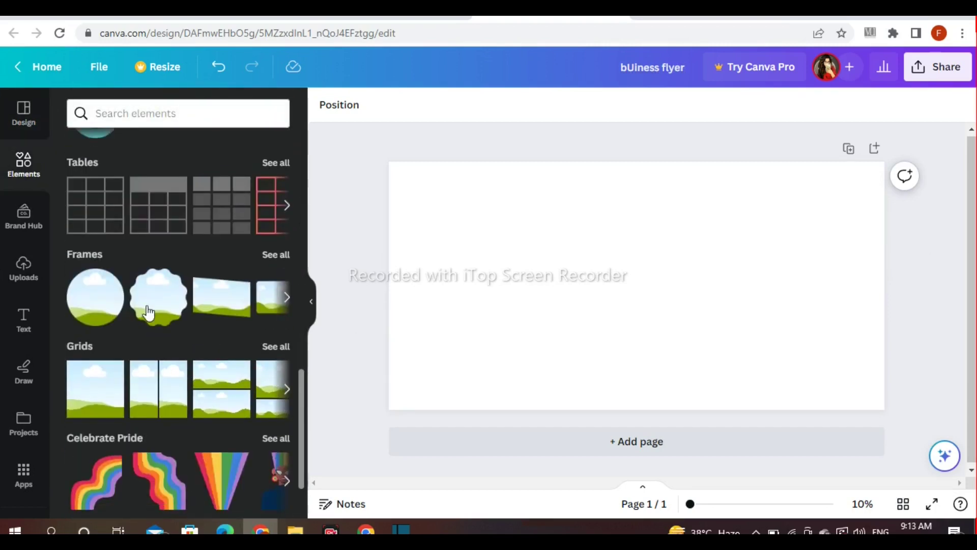
{"action": "left_click", "coordinate": [274, 257]}
{"action": "scroll", "coordinate": [209, 312], "scroll_direction": "down", "scroll_amount": 4}
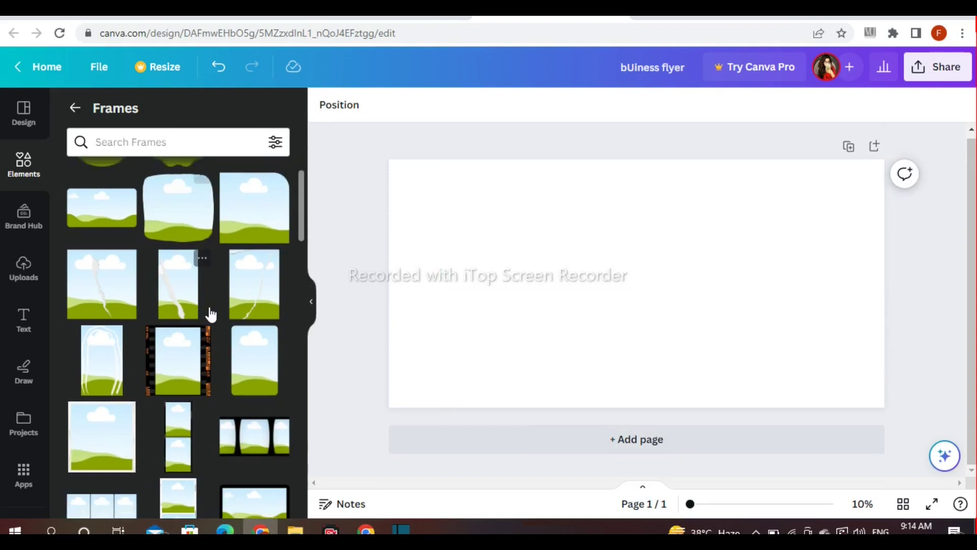
{"action": "scroll", "coordinate": [210, 314], "scroll_direction": "down", "scroll_amount": 6}
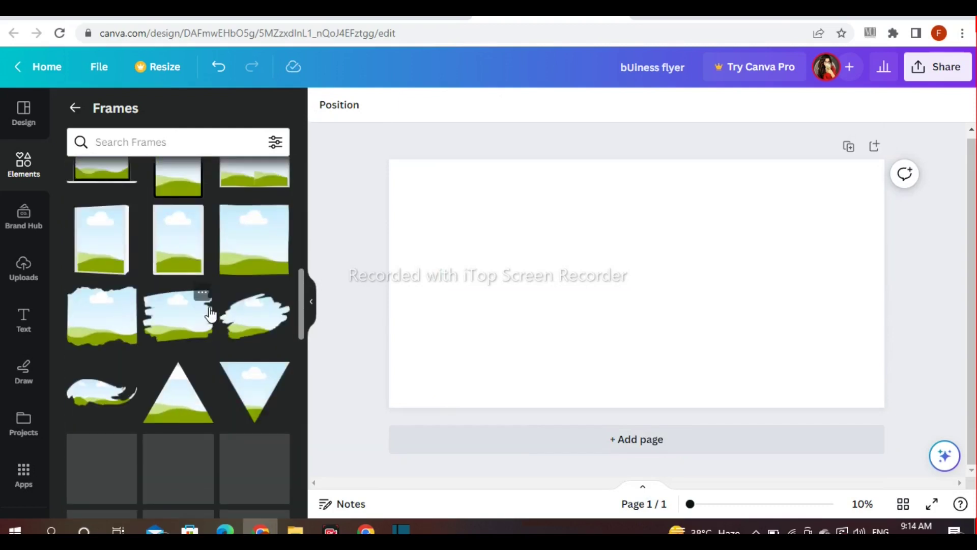
{"action": "scroll", "coordinate": [211, 318], "scroll_direction": "down", "scroll_amount": 3}
{"action": "left_click", "coordinate": [243, 339]}
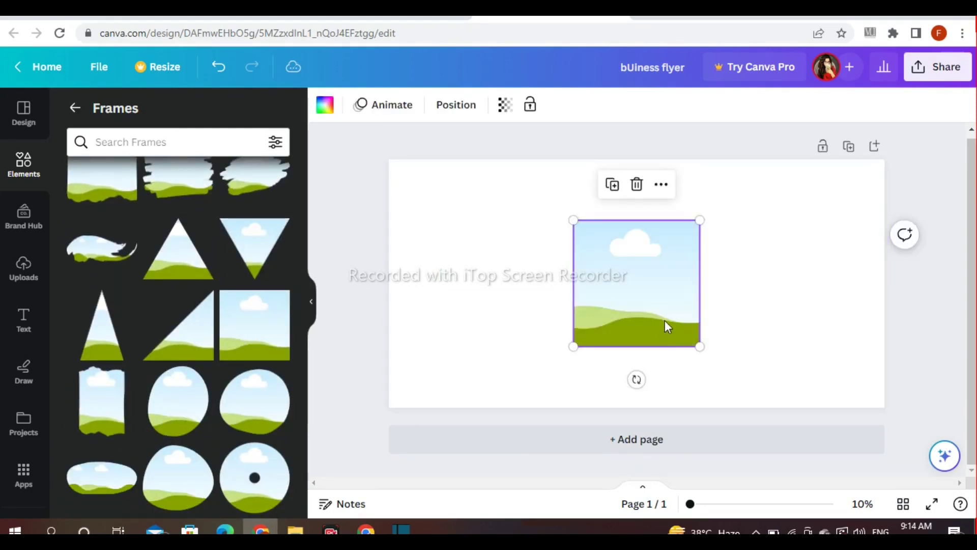
Step: Enlarge the square frame to the full page height and shift it slightly right of the page centre
{"action": "left_click_drag", "start_coordinate": [601, 220], "coordinate": [540, 159]}
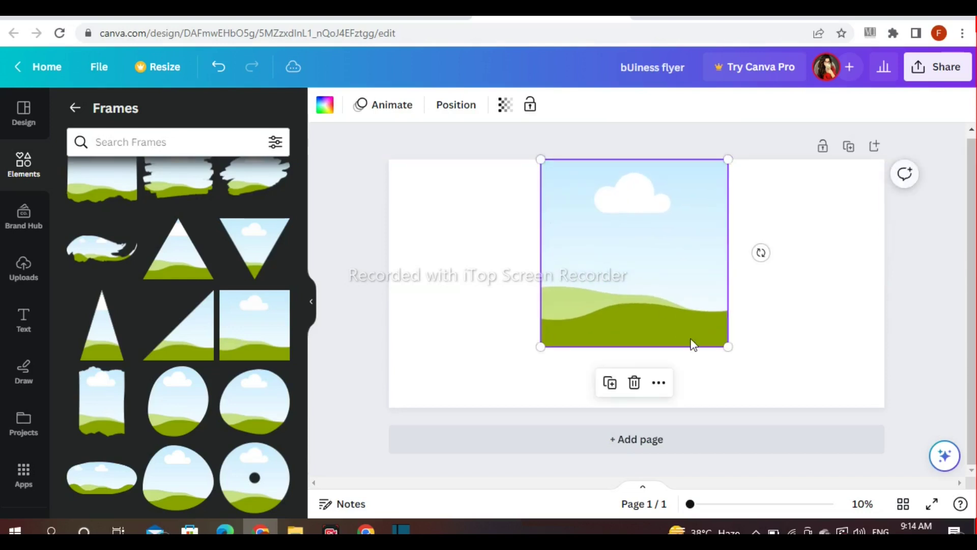
{"action": "left_click_drag", "start_coordinate": [728, 347], "coordinate": [788, 409]}
{"action": "left_click_drag", "start_coordinate": [669, 349], "coordinate": [683, 349]}
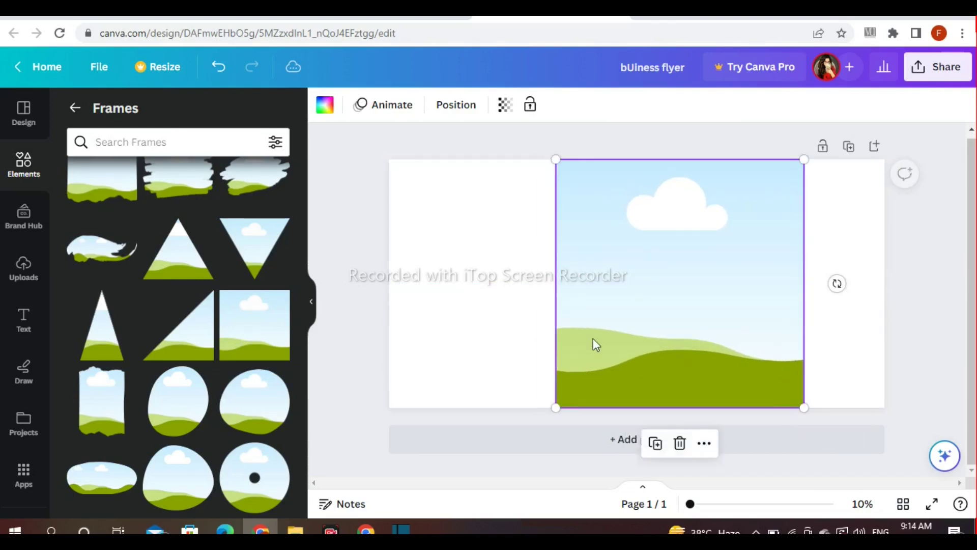
{"action": "left_click", "coordinate": [353, 319]}
Step: Add a square from Lines & Shapes and rotate it so that it sits tilted over the frame
{"action": "left_click", "coordinate": [7, 172]}
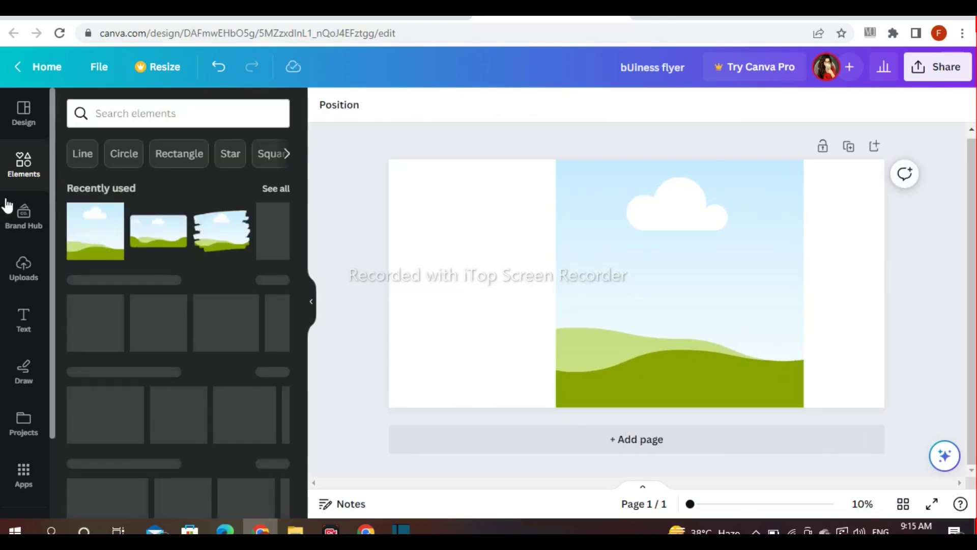
{"action": "left_click", "coordinate": [270, 281]}
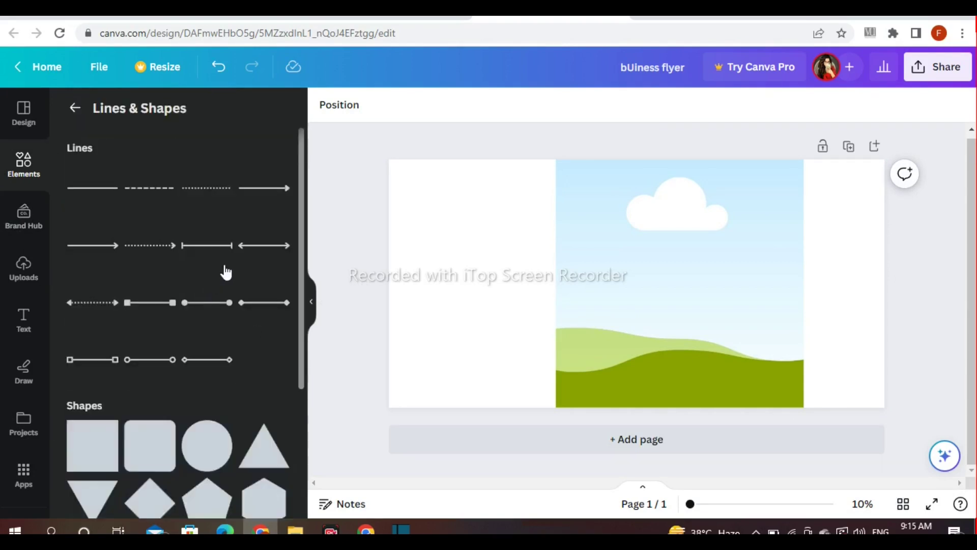
{"action": "scroll", "coordinate": [153, 325], "scroll_direction": "down", "scroll_amount": 2}
{"action": "left_click", "coordinate": [93, 393]}
{"action": "left_click_drag", "start_coordinate": [707, 283], "coordinate": [700, 251]}
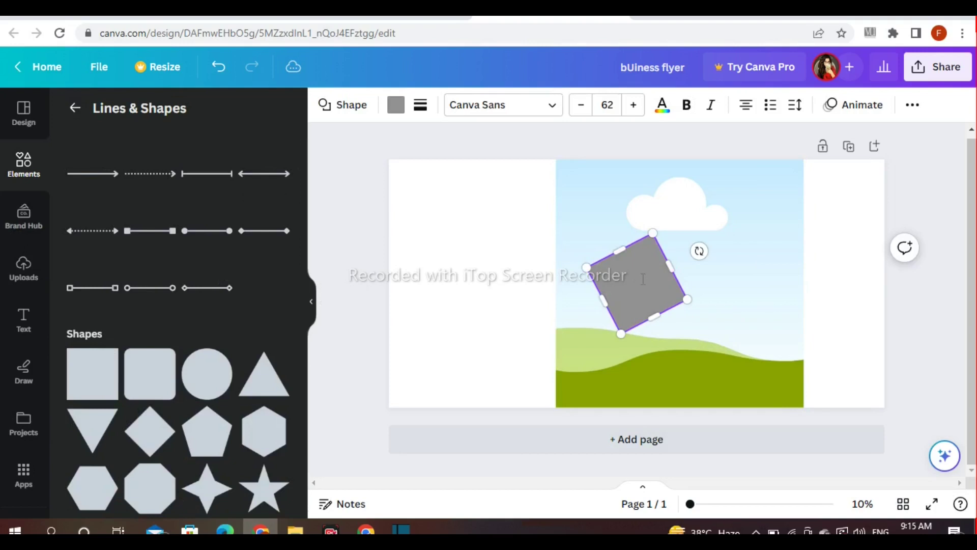
{"action": "left_click", "coordinate": [902, 297]}
Step: Reshape the tilted square into a narrow diagonal band running from the page's top edge to its bottom-right corner
{"action": "left_click_drag", "start_coordinate": [629, 272], "coordinate": [746, 163]}
{"action": "left_click_drag", "start_coordinate": [774, 203], "coordinate": [920, 433]}
{"action": "left_click_drag", "start_coordinate": [858, 331], "coordinate": [872, 312]}
{"action": "left_click_drag", "start_coordinate": [849, 266], "coordinate": [825, 279]}
Step: Fill the diagonal band with the light orange default solid colour
{"action": "left_click", "coordinate": [396, 105]}
{"action": "scroll", "coordinate": [239, 327], "scroll_direction": "down", "scroll_amount": 2}
{"action": "left_click", "coordinate": [198, 311]}
{"action": "left_click", "coordinate": [243, 313]}
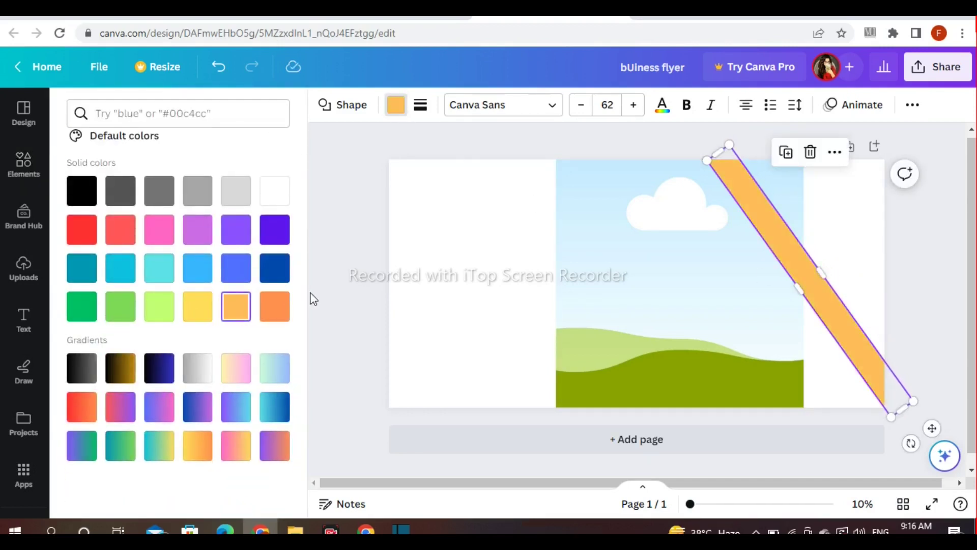
{"action": "left_click", "coordinate": [351, 294]}
Step: Lengthen the diagonal band's upper end further beyond the page's top edge
{"action": "left_click", "coordinate": [719, 158]}
{"action": "left_click_drag", "start_coordinate": [719, 158], "coordinate": [715, 145]}
{"action": "left_click", "coordinate": [372, 244]}
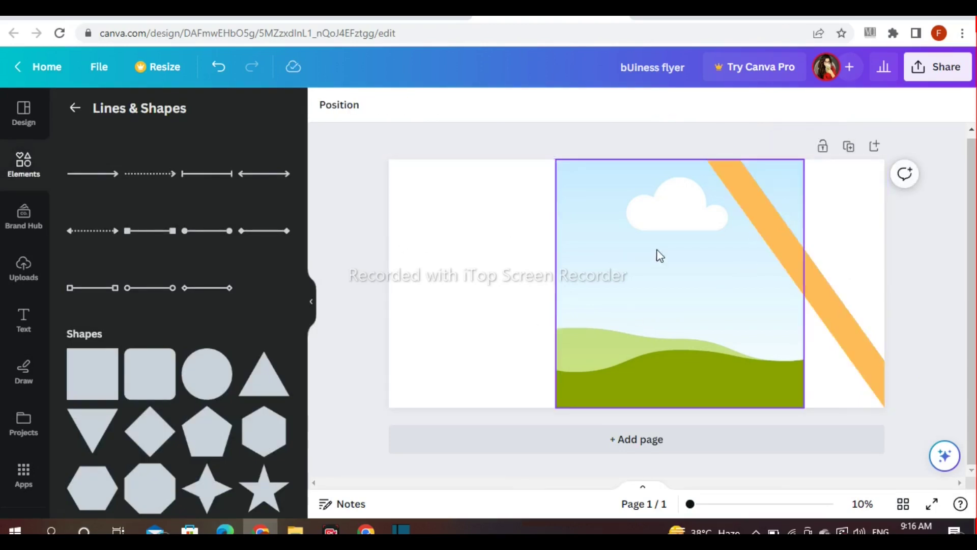
Step: Duplicate the diagonal band and widen the copy to cover the page's top-right corner beside the original
{"action": "left_click", "coordinate": [768, 225]}
{"action": "left_click_drag", "start_coordinate": [803, 265], "coordinate": [921, 202]}
{"action": "left_click_drag", "start_coordinate": [959, 375], "coordinate": [949, 346]}
Step: Recolour the top-right corner shape to blue and darken it to a deep navy custom colour
{"action": "left_click", "coordinate": [395, 105]}
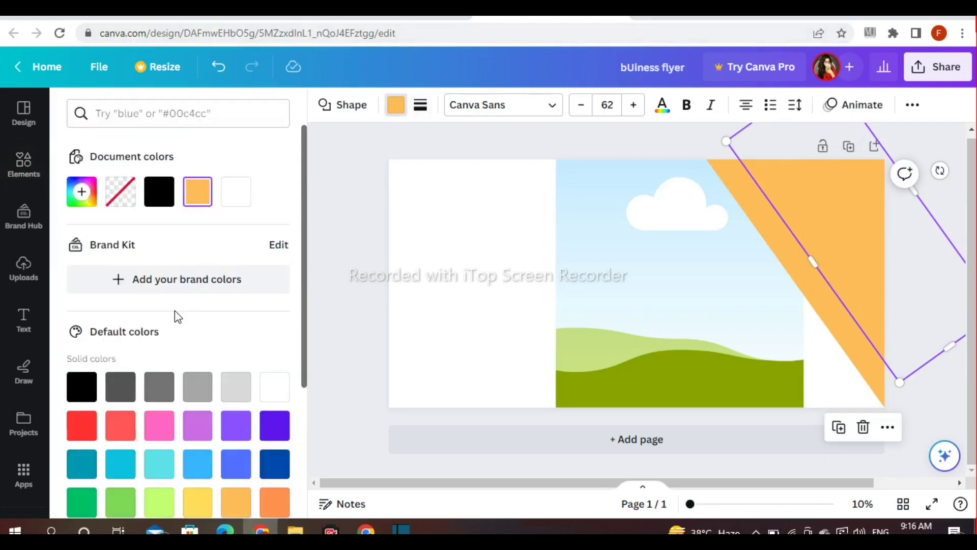
{"action": "scroll", "coordinate": [175, 311], "scroll_direction": "down", "scroll_amount": 3}
{"action": "left_click", "coordinate": [275, 323]}
{"action": "scroll", "coordinate": [197, 319], "scroll_direction": "up", "scroll_amount": 3}
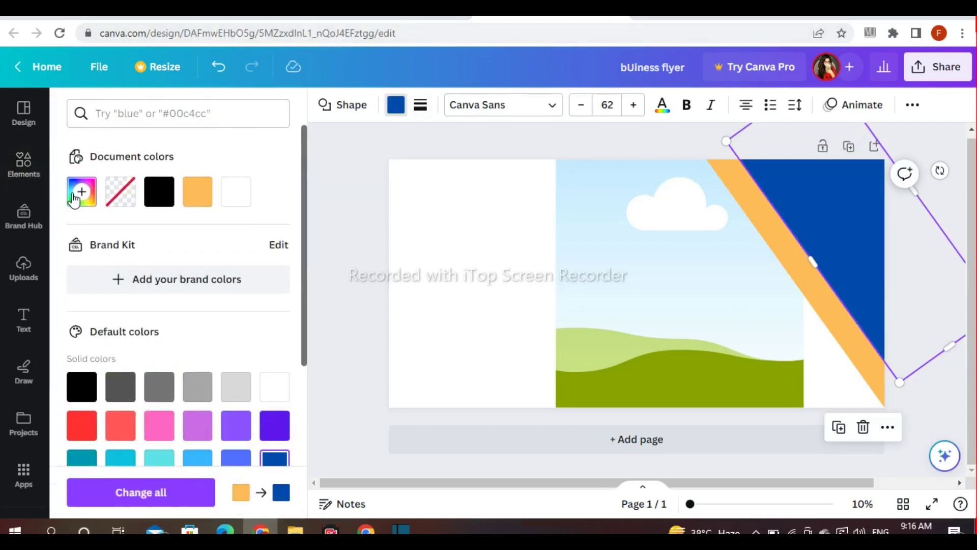
{"action": "left_click", "coordinate": [81, 191]}
{"action": "left_click_drag", "start_coordinate": [273, 284], "coordinate": [273, 322]}
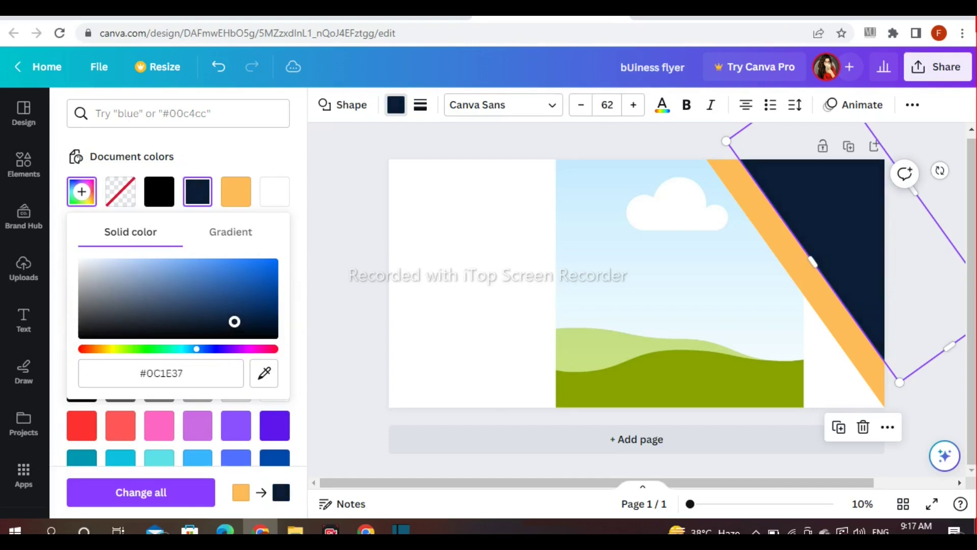
{"action": "left_click", "coordinate": [364, 253]}
Step: Recolour the diagonal band to the custom orange #FFAA29
{"action": "left_click", "coordinate": [813, 301]}
{"action": "left_click", "coordinate": [395, 105]}
{"action": "left_click", "coordinate": [83, 192]}
{"action": "left_click_drag", "start_coordinate": [204, 263], "coordinate": [191, 263]}
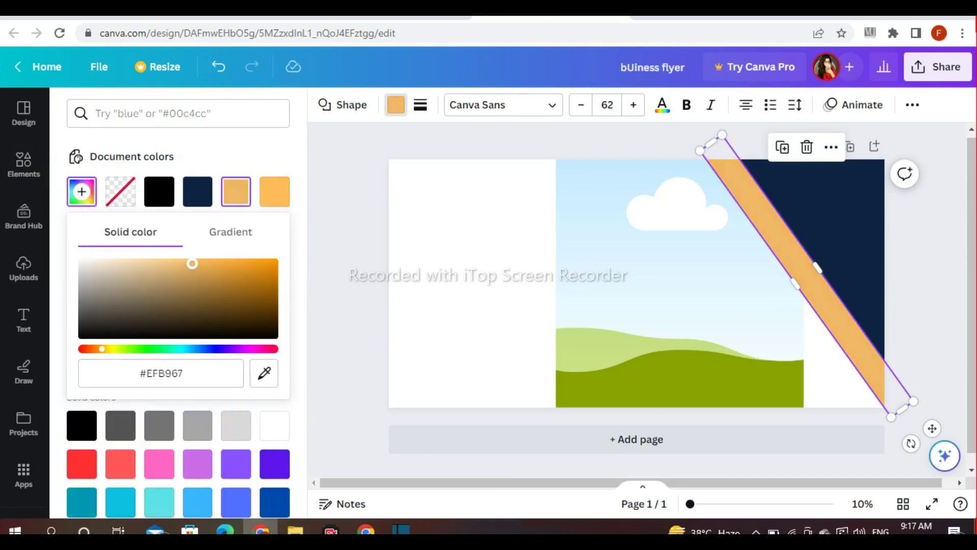
{"action": "left_click_drag", "start_coordinate": [248, 254], "coordinate": [249, 256]}
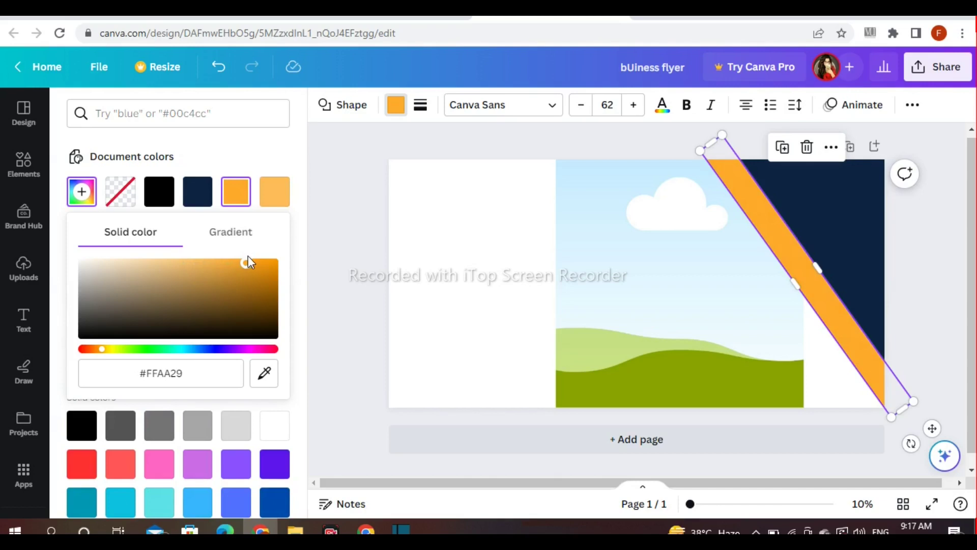
{"action": "left_click", "coordinate": [343, 319]}
Step: Recolour the diagonal band with the default yellow and intensify it to a more saturated custom yellow
{"action": "left_click", "coordinate": [396, 105]}
{"action": "scroll", "coordinate": [147, 387], "scroll_direction": "down", "scroll_amount": 4}
{"action": "left_click", "coordinate": [203, 313]}
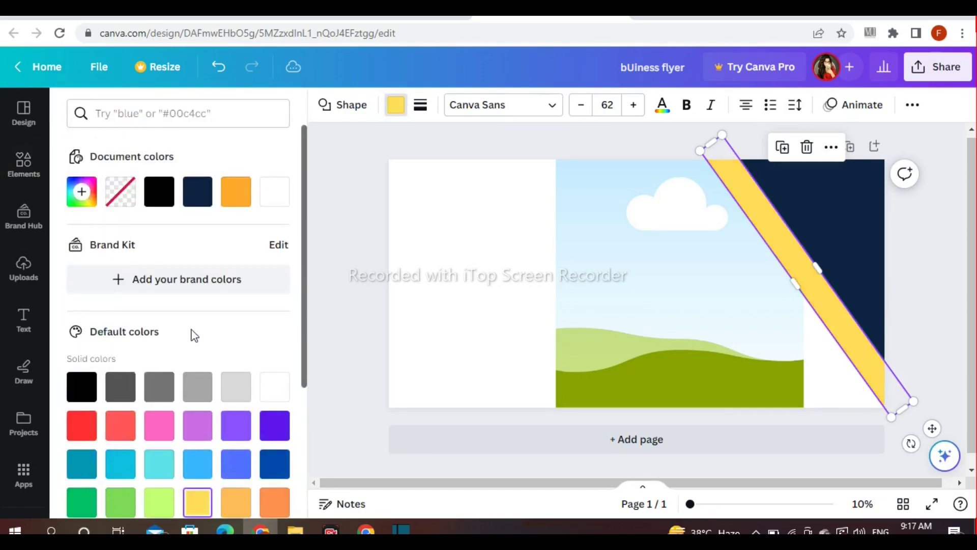
{"action": "left_click", "coordinate": [82, 192]}
{"action": "left_click", "coordinate": [210, 263]}
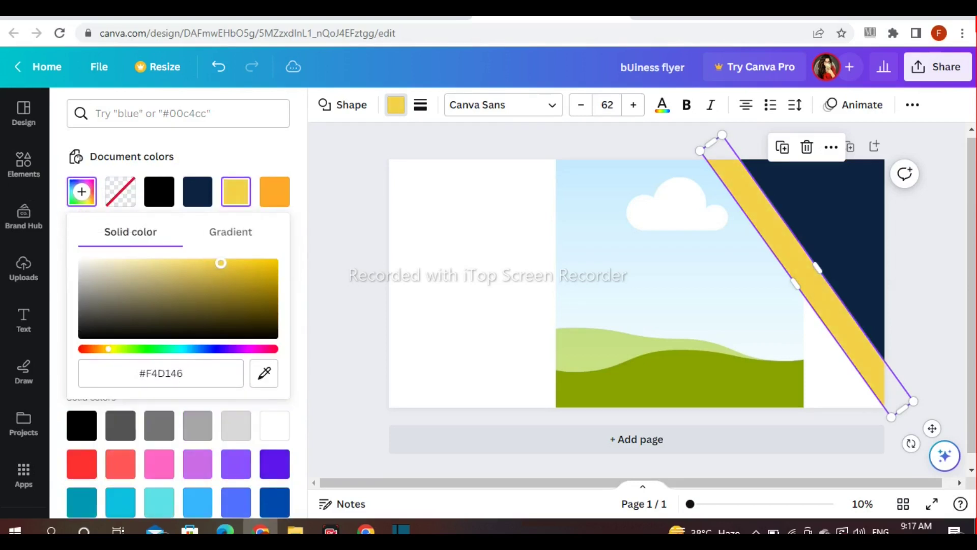
{"action": "left_click_drag", "start_coordinate": [247, 266], "coordinate": [252, 263]}
{"action": "left_click", "coordinate": [356, 212]}
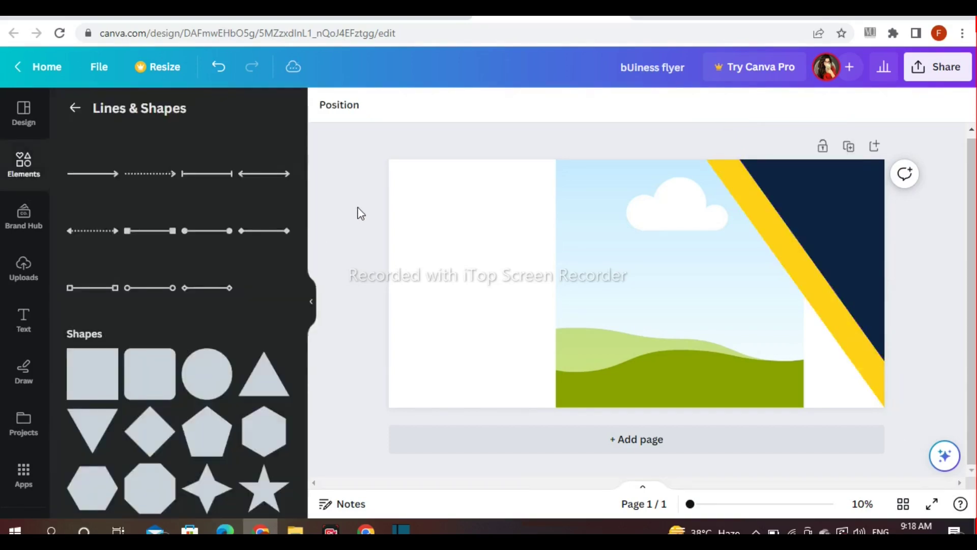
Step: Add a navy square, rotate it, and stretch it across the page's bottom-right corner with a diagonal upper edge
{"action": "left_click", "coordinate": [102, 363]}
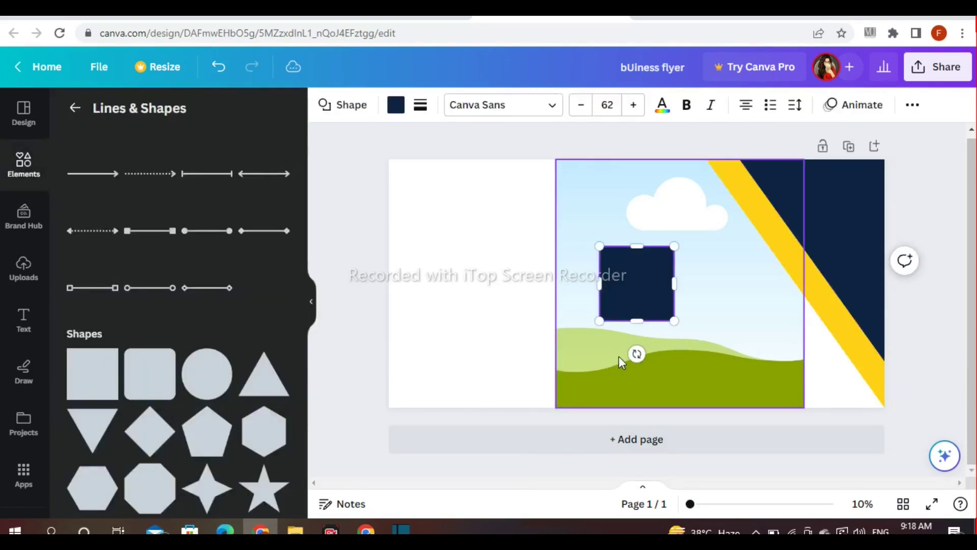
{"action": "left_click_drag", "start_coordinate": [639, 352], "coordinate": [661, 353]}
{"action": "left_click", "coordinate": [341, 259]}
{"action": "left_click_drag", "start_coordinate": [643, 282], "coordinate": [720, 413]}
{"action": "mouse_move", "coordinate": [811, 460]}
{"action": "left_mouse_down"}
{"action": "mouse_move", "coordinate": [829, 465]}
{"action": "mouse_move", "coordinate": [825, 457]}
{"action": "left_mouse_up"}
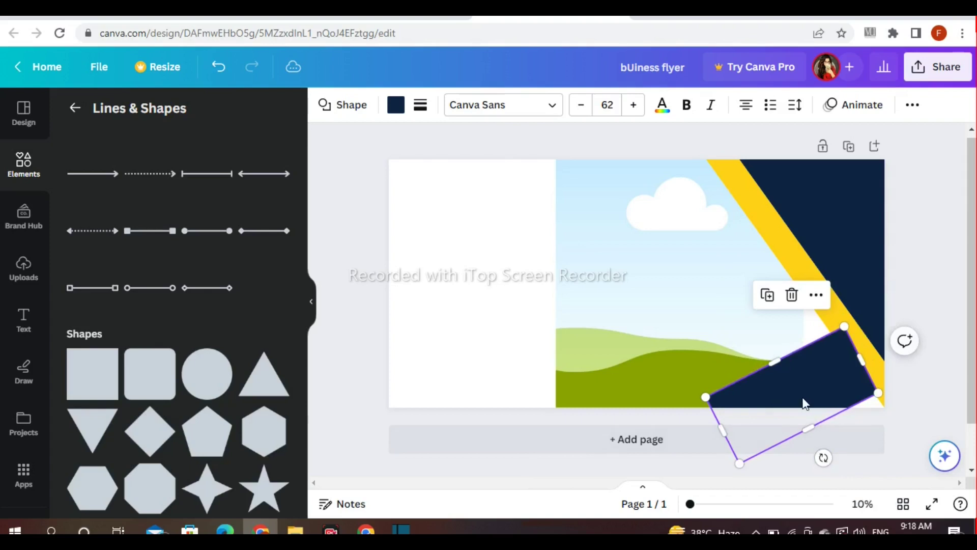
{"action": "left_click_drag", "start_coordinate": [814, 378], "coordinate": [808, 371]}
{"action": "mouse_move", "coordinate": [824, 446]}
{"action": "left_mouse_down"}
{"action": "mouse_move", "coordinate": [845, 448]}
{"action": "mouse_move", "coordinate": [833, 443]}
{"action": "left_mouse_up"}
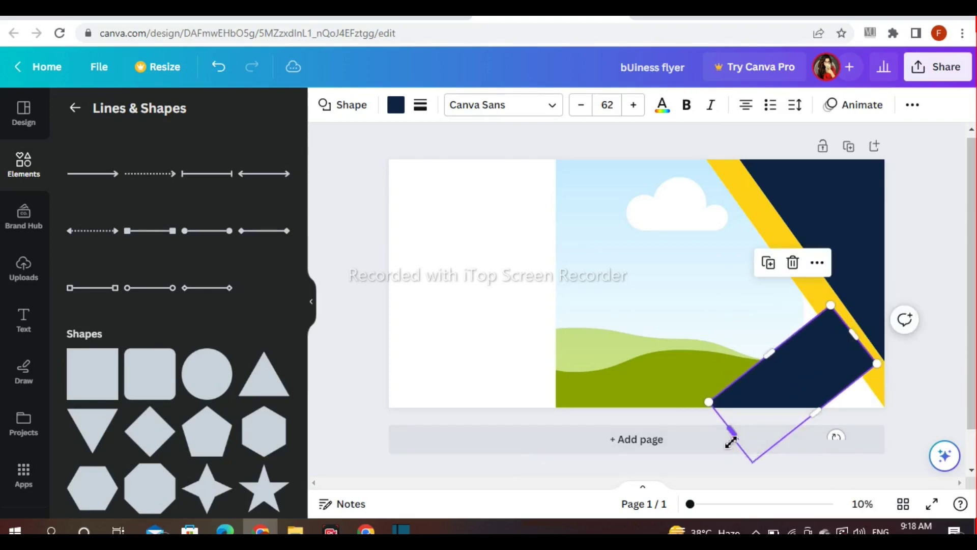
{"action": "left_click_drag", "start_coordinate": [842, 402], "coordinate": [873, 421]}
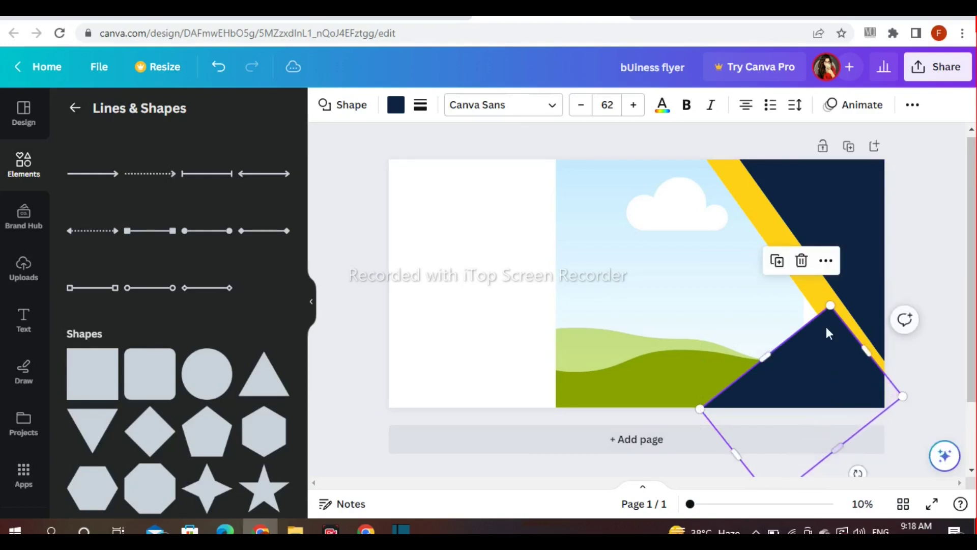
Step: Send the bottom-right navy shape backward so that it lies behind the yellow band
{"action": "right_click", "coordinate": [827, 321]}
{"action": "mouse_move", "coordinate": [828, 320]}
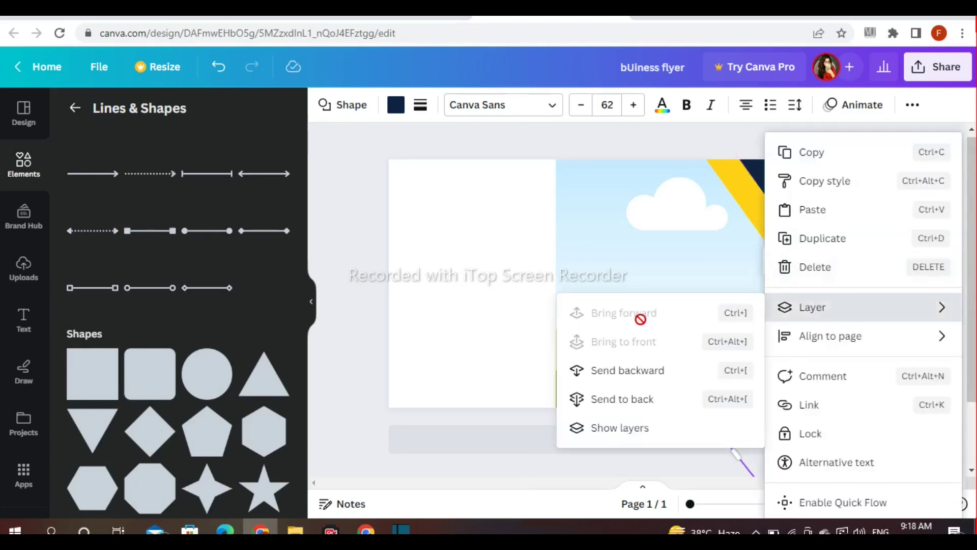
{"action": "left_click", "coordinate": [654, 372]}
{"action": "left_click", "coordinate": [912, 267]}
Step: Shift the picture frame slightly right, then trim the bottom-right navy shape and rotate it to a shallower angle
{"action": "left_click", "coordinate": [702, 318]}
{"action": "left_click_drag", "start_coordinate": [702, 318], "coordinate": [716, 309]}
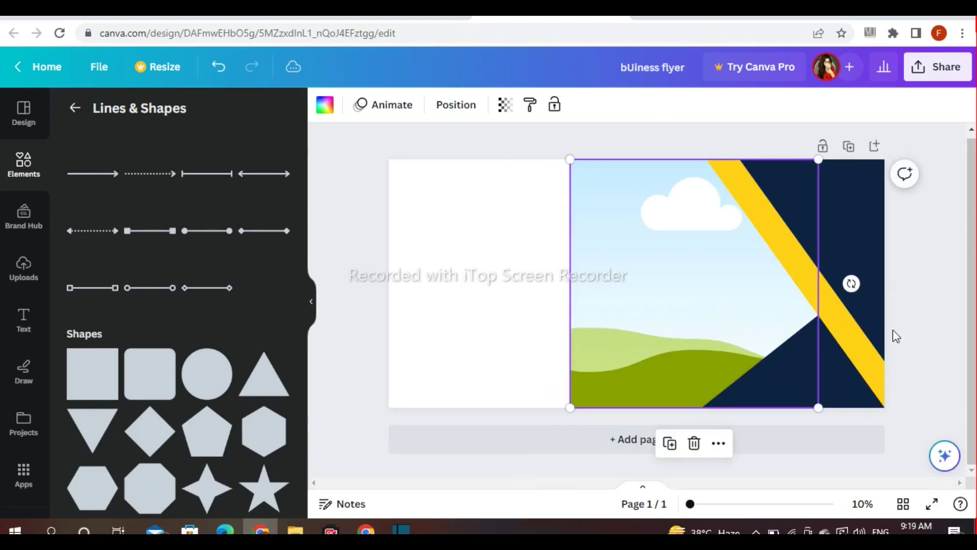
{"action": "left_click", "coordinate": [797, 377]}
{"action": "left_click_drag", "start_coordinate": [777, 354], "coordinate": [789, 367]}
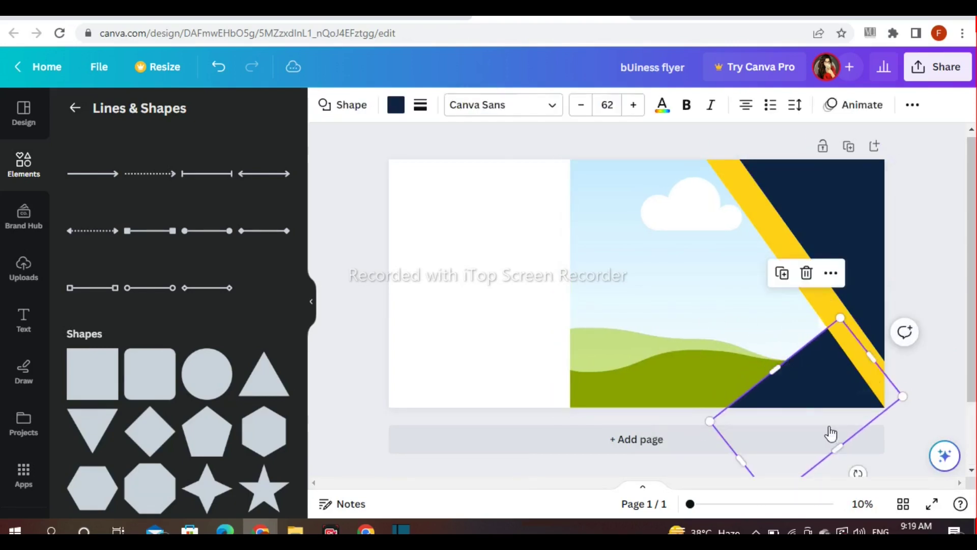
{"action": "left_click_drag", "start_coordinate": [857, 471], "coordinate": [846, 475]}
{"action": "left_click", "coordinate": [926, 304]}
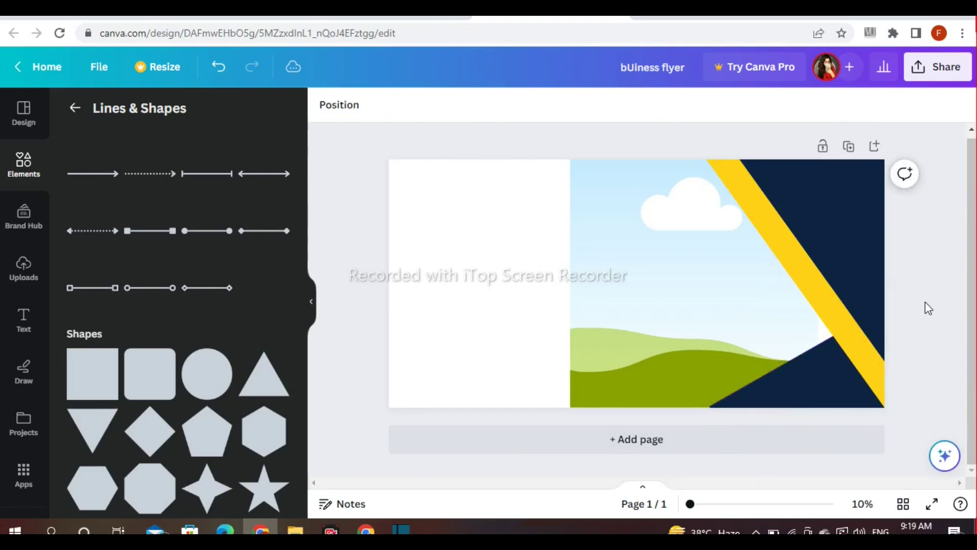
{"action": "left_click", "coordinate": [817, 371]}
{"action": "left_click", "coordinate": [909, 283]}
Step: Duplicate the yellow band, then shorten and rotate the copy to slant the opposite way across the frame's upper-left corner
{"action": "left_click", "coordinate": [814, 290]}
{"action": "left_click", "coordinate": [783, 147]}
{"action": "left_click_drag", "start_coordinate": [808, 283], "coordinate": [674, 340]}
{"action": "left_click_drag", "start_coordinate": [794, 413], "coordinate": [593, 379]}
{"action": "left_click_drag", "start_coordinate": [643, 324], "coordinate": [554, 309]}
{"action": "left_click_drag", "start_coordinate": [510, 396], "coordinate": [562, 266]}
{"action": "mouse_move", "coordinate": [588, 232]}
{"action": "left_mouse_down"}
{"action": "mouse_move", "coordinate": [574, 233]}
{"action": "mouse_move", "coordinate": [622, 250]}
{"action": "mouse_move", "coordinate": [639, 229]}
{"action": "mouse_move", "coordinate": [640, 238]}
{"action": "mouse_move", "coordinate": [595, 225]}
{"action": "mouse_move", "coordinate": [594, 214]}
{"action": "left_mouse_up"}
Step: Enlarge the picture frame from its bottom-left corner so that it extends slightly past the page's bottom edge
{"action": "left_click", "coordinate": [626, 323]}
{"action": "mouse_move", "coordinate": [547, 425]}
{"action": "left_mouse_down"}
{"action": "mouse_move", "coordinate": [535, 431]}
{"action": "mouse_move", "coordinate": [554, 423]}
{"action": "left_mouse_up"}
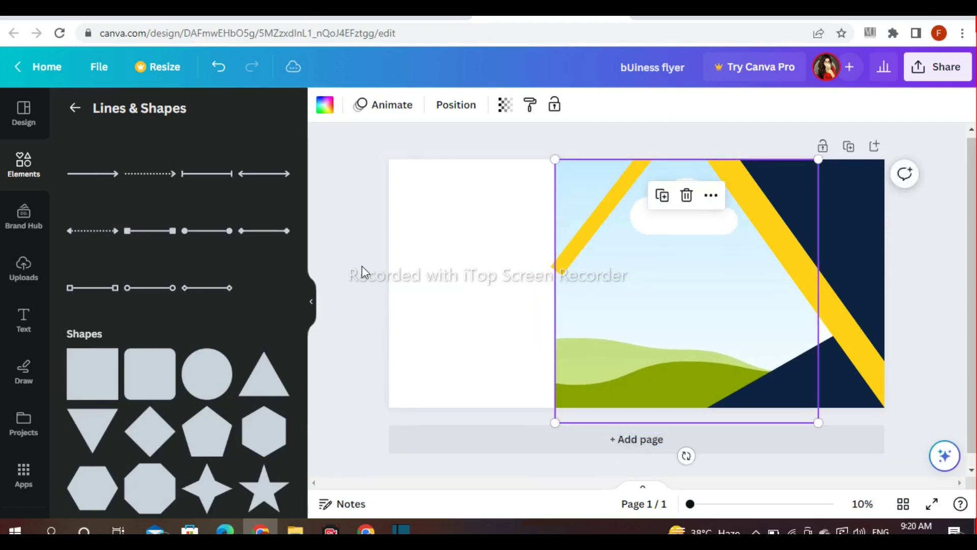
Step: Duplicate the upper-left yellow band and rotate the copy to slant across the frame's lower-left corner down to the page's bottom edge
{"action": "left_click", "coordinate": [564, 257]}
{"action": "left_click_drag", "start_coordinate": [557, 271], "coordinate": [562, 322]}
{"action": "left_click", "coordinate": [373, 259]}
{"action": "left_click", "coordinate": [562, 266]}
{"action": "left_click", "coordinate": [577, 329]}
{"action": "left_click_drag", "start_coordinate": [530, 371], "coordinate": [621, 393]}
{"action": "left_click_drag", "start_coordinate": [602, 309], "coordinate": [588, 393]}
{"action": "left_click_drag", "start_coordinate": [604, 462], "coordinate": [628, 458]}
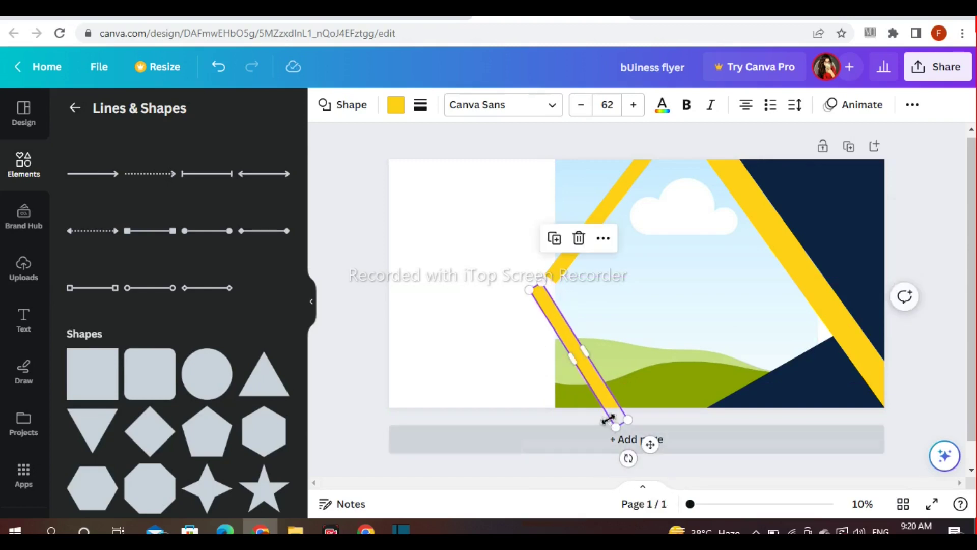
{"action": "left_click", "coordinate": [486, 316]}
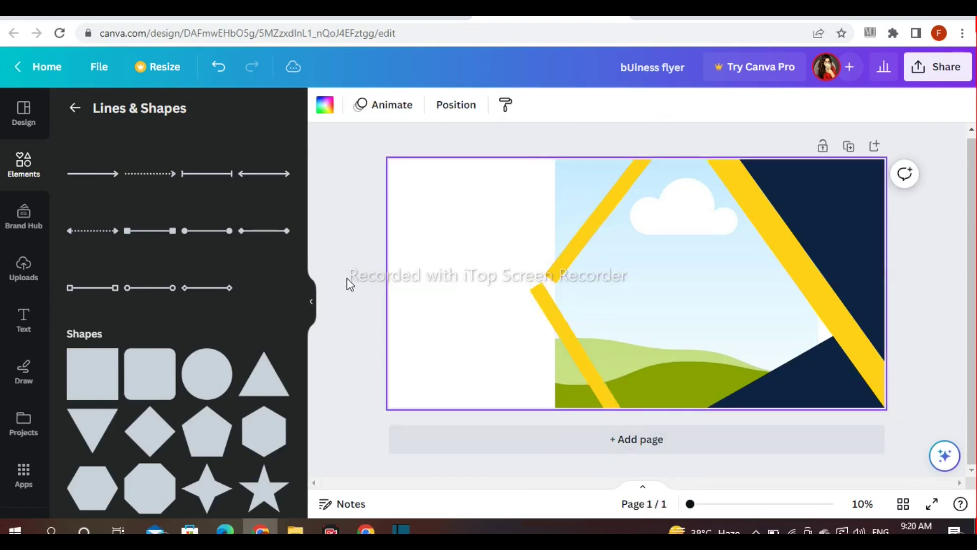
Step: Rotate the lower-left yellow band to a shallower angle and shift it right, closer to the upper band's lower end
{"action": "left_click", "coordinate": [561, 271]}
{"action": "left_click_drag", "start_coordinate": [639, 229], "coordinate": [640, 236]}
{"action": "left_click", "coordinate": [567, 345]}
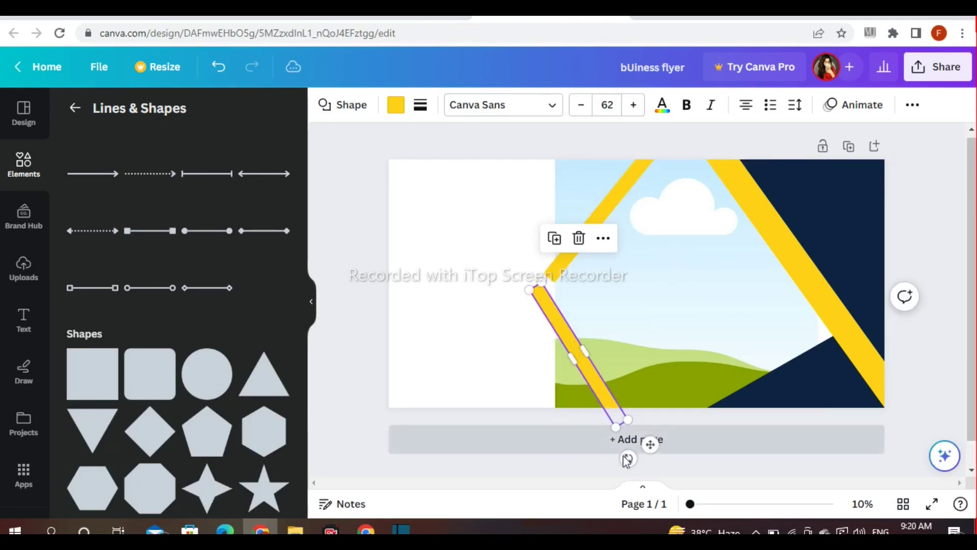
{"action": "left_click_drag", "start_coordinate": [628, 459], "coordinate": [634, 458]}
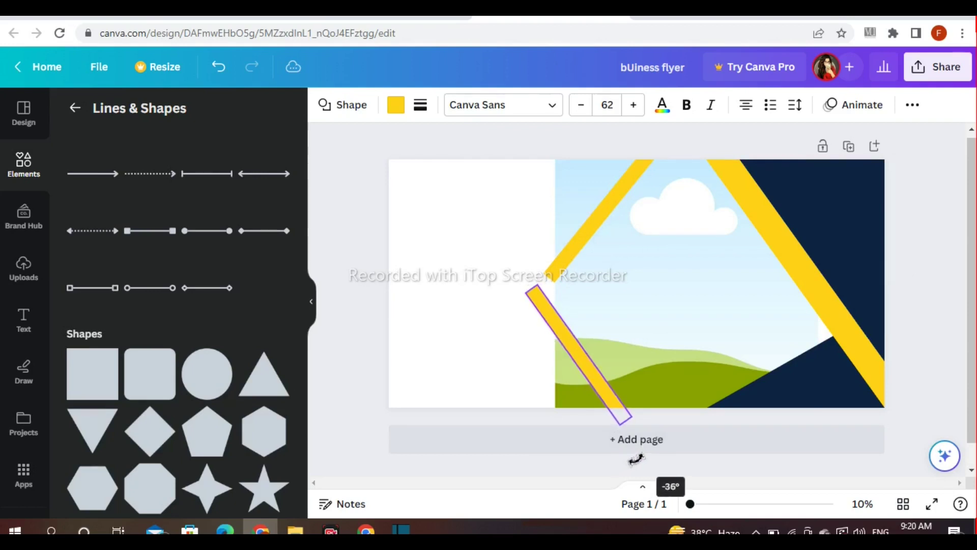
{"action": "left_click_drag", "start_coordinate": [640, 454], "coordinate": [681, 430]}
{"action": "left_click", "coordinate": [443, 371]}
{"action": "left_click", "coordinate": [562, 356]}
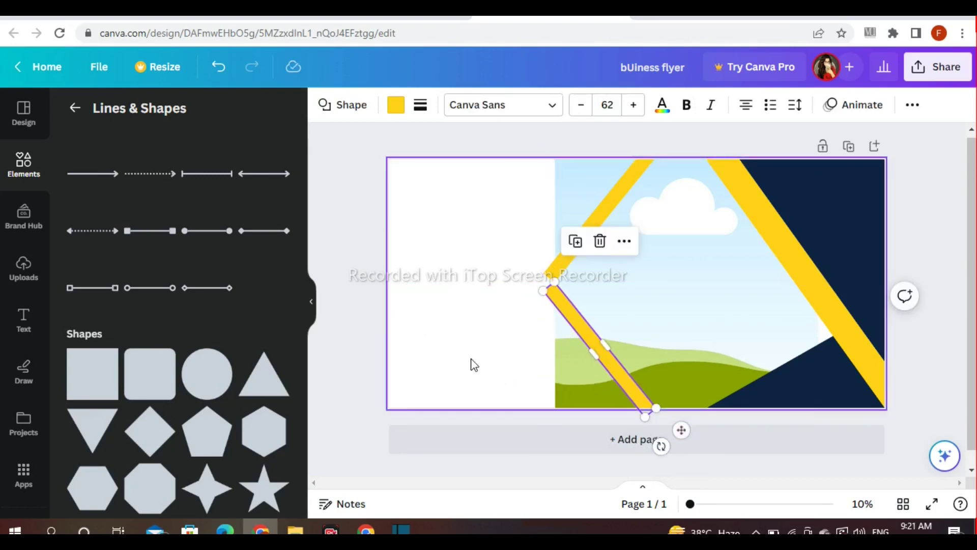
Step: Extend the lower-left yellow band's upper end so that it joins the upper band in a clean point
{"action": "left_click", "coordinate": [377, 324]}
{"action": "left_click", "coordinate": [545, 342]}
{"action": "left_click", "coordinate": [572, 321]}
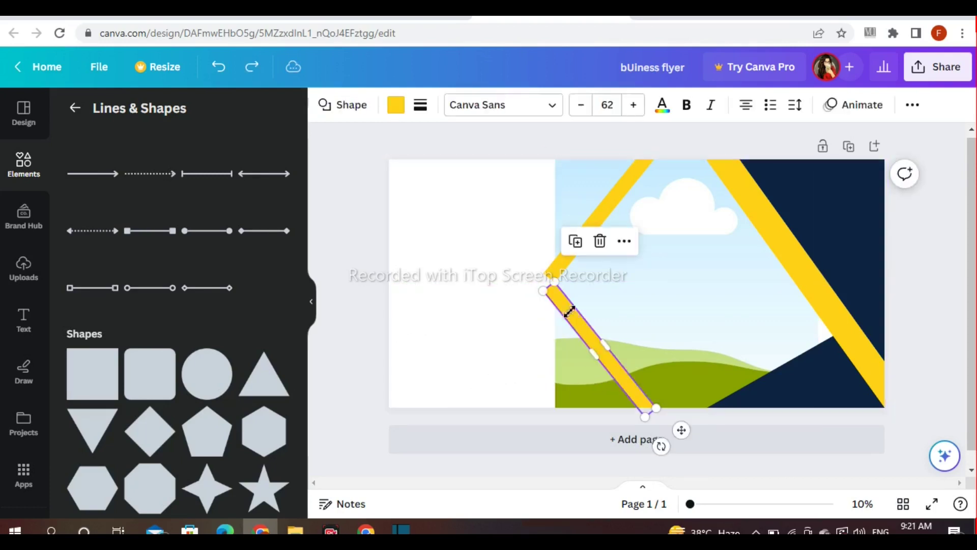
{"action": "left_click_drag", "start_coordinate": [555, 286], "coordinate": [542, 285]}
{"action": "left_click", "coordinate": [559, 274]}
{"action": "left_click", "coordinate": [339, 259]}
{"action": "left_click", "coordinate": [549, 286]}
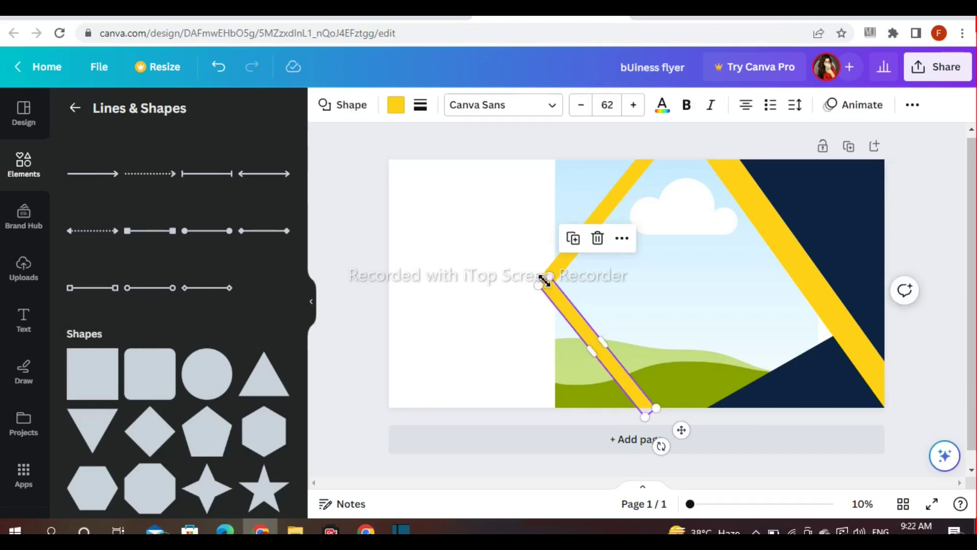
{"action": "left_click_drag", "start_coordinate": [544, 280], "coordinate": [543, 279]}
{"action": "left_click", "coordinate": [363, 268]}
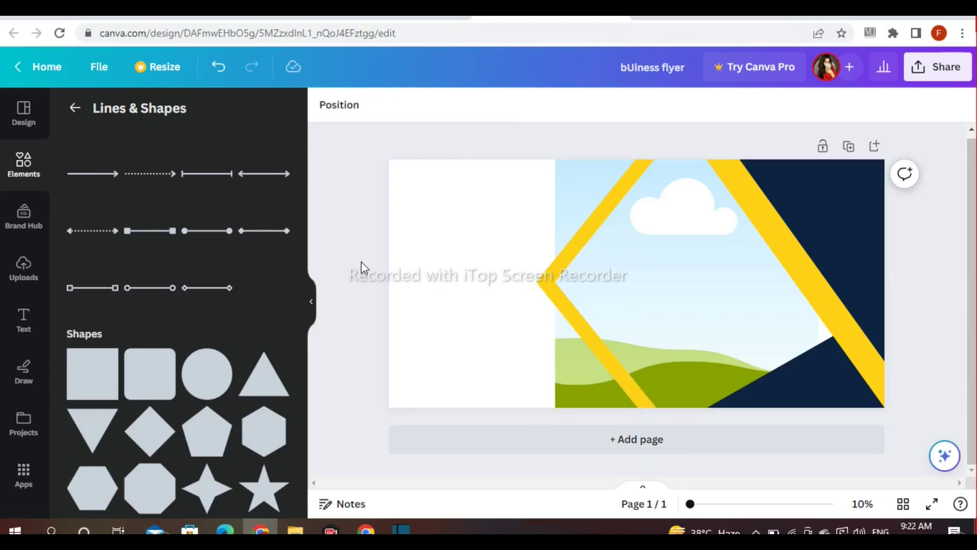
Step: Duplicate the upper-right navy shape, then move, rotate and enlarge the copy to line up along the lower-left yellow band's outer edge
{"action": "left_click", "coordinate": [841, 210]}
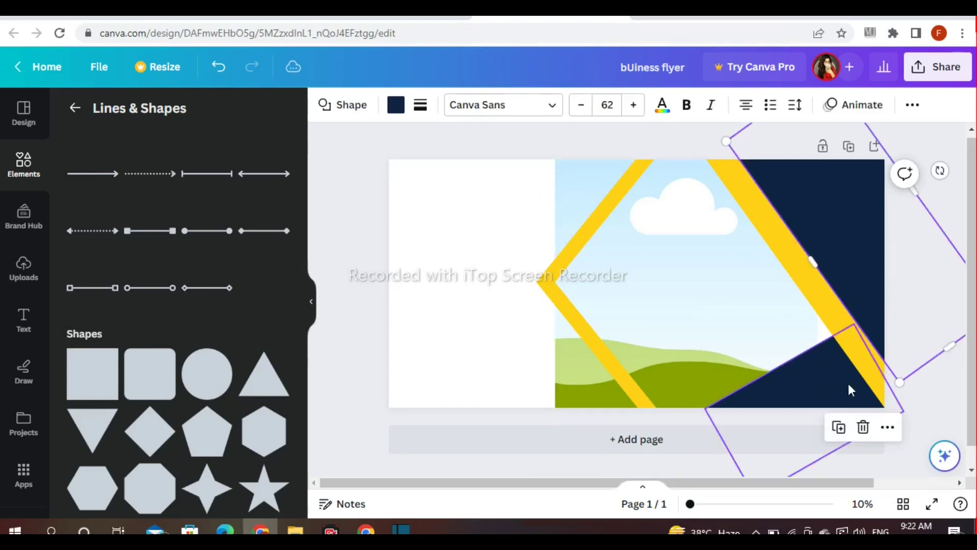
{"action": "left_click_drag", "start_coordinate": [860, 329], "coordinate": [504, 364]}
{"action": "left_click_drag", "start_coordinate": [596, 464], "coordinate": [581, 448]}
{"action": "left_click", "coordinate": [496, 316]}
{"action": "left_click_drag", "start_coordinate": [598, 474], "coordinate": [609, 477]}
{"action": "left_click_drag", "start_coordinate": [538, 383], "coordinate": [547, 387]}
{"action": "left_click", "coordinate": [349, 314]}
{"action": "left_click", "coordinate": [460, 352]}
{"action": "left_click_drag", "start_coordinate": [400, 381], "coordinate": [365, 389]}
{"action": "mouse_move", "coordinate": [567, 465]}
{"action": "left_mouse_down"}
{"action": "mouse_move", "coordinate": [561, 458]}
{"action": "mouse_move", "coordinate": [567, 467]}
{"action": "left_mouse_up"}
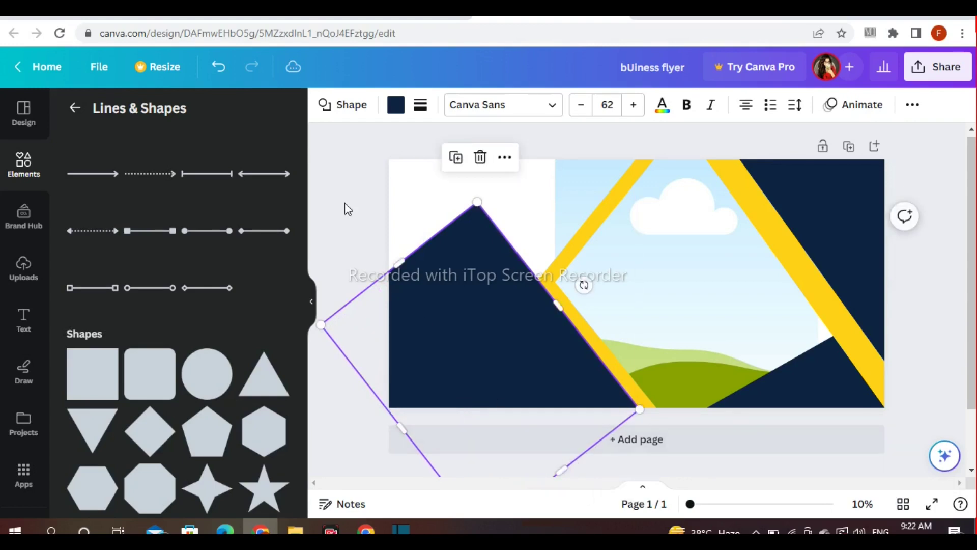
Step: Duplicate the lower-left navy shape and rotate the copy so that it lies along the upper-left yellow band's outer edge
{"action": "left_click", "coordinate": [344, 204]}
{"action": "left_click", "coordinate": [403, 322]}
{"action": "left_click", "coordinate": [456, 158]}
{"action": "left_click_drag", "start_coordinate": [492, 314], "coordinate": [499, 224]}
{"action": "left_click_drag", "start_coordinate": [452, 298], "coordinate": [471, 336]}
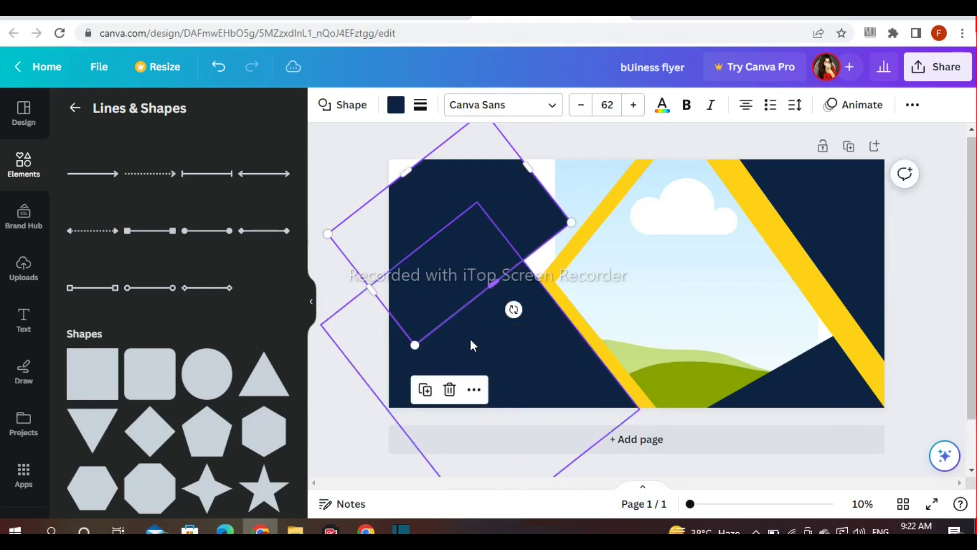
{"action": "left_click_drag", "start_coordinate": [515, 307], "coordinate": [540, 306]}
{"action": "left_click_drag", "start_coordinate": [483, 251], "coordinate": [526, 206]}
{"action": "left_click_drag", "start_coordinate": [585, 253], "coordinate": [594, 253]}
{"action": "left_click_drag", "start_coordinate": [519, 220], "coordinate": [531, 229]}
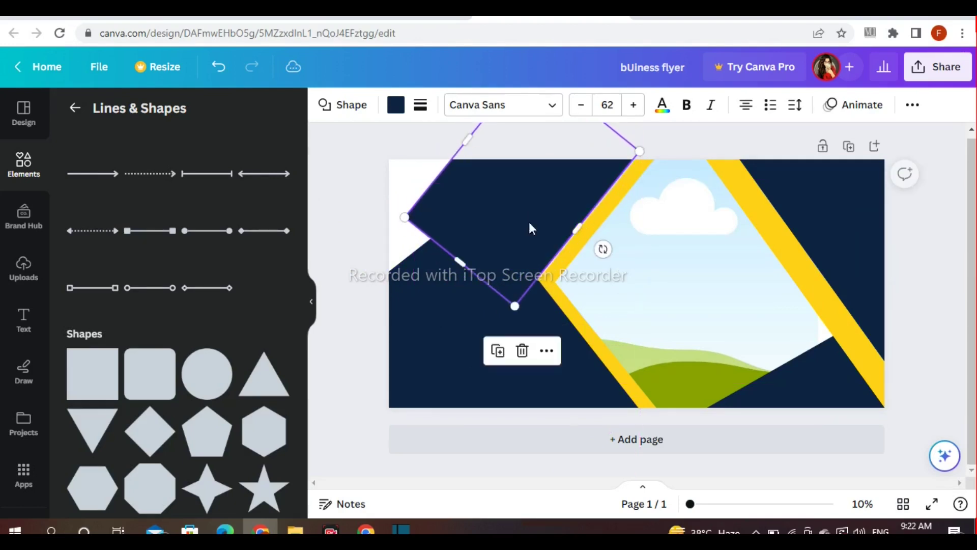
Step: Extend the two left navy shapes outward so that together they cover the page's entire white left area
{"action": "left_click_drag", "start_coordinate": [469, 141], "coordinate": [410, 141]}
{"action": "left_click", "coordinate": [415, 276]}
{"action": "left_click_drag", "start_coordinate": [401, 265], "coordinate": [363, 198]}
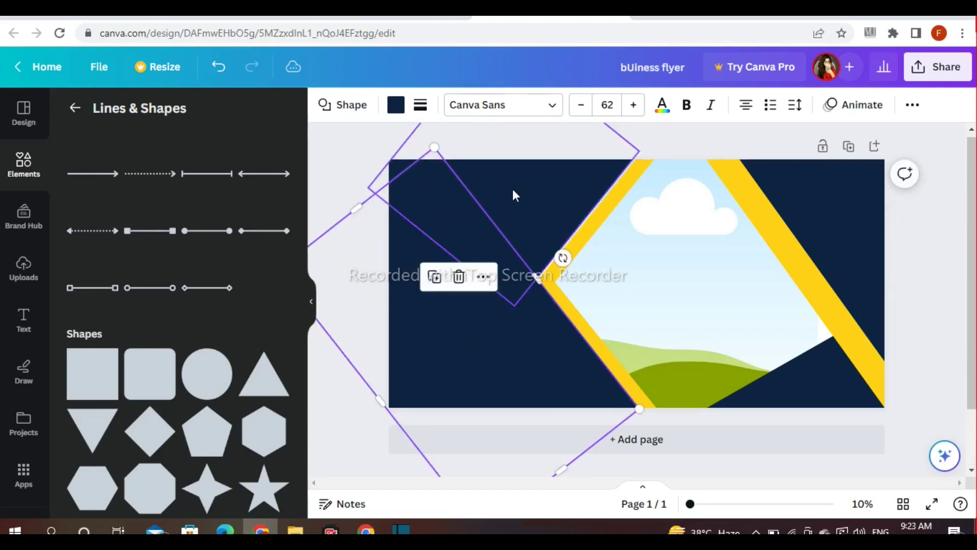
{"action": "left_click", "coordinate": [511, 191]}
{"action": "left_click_drag", "start_coordinate": [398, 157], "coordinate": [387, 148]}
{"action": "left_click", "coordinate": [352, 145]}
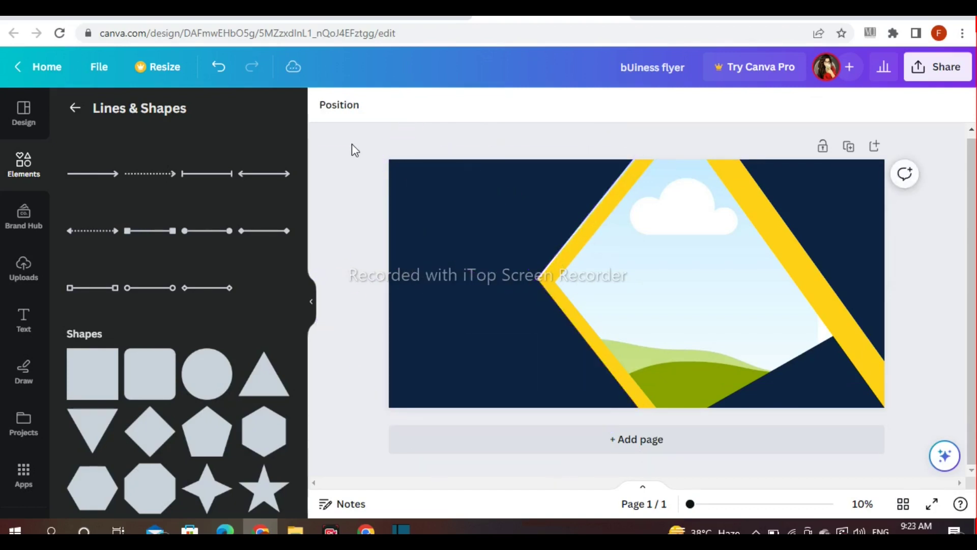
{"action": "left_click", "coordinate": [516, 216]}
{"action": "left_click_drag", "start_coordinate": [526, 216], "coordinate": [523, 204]}
{"action": "left_click", "coordinate": [523, 207]}
{"action": "left_click", "coordinate": [365, 214]}
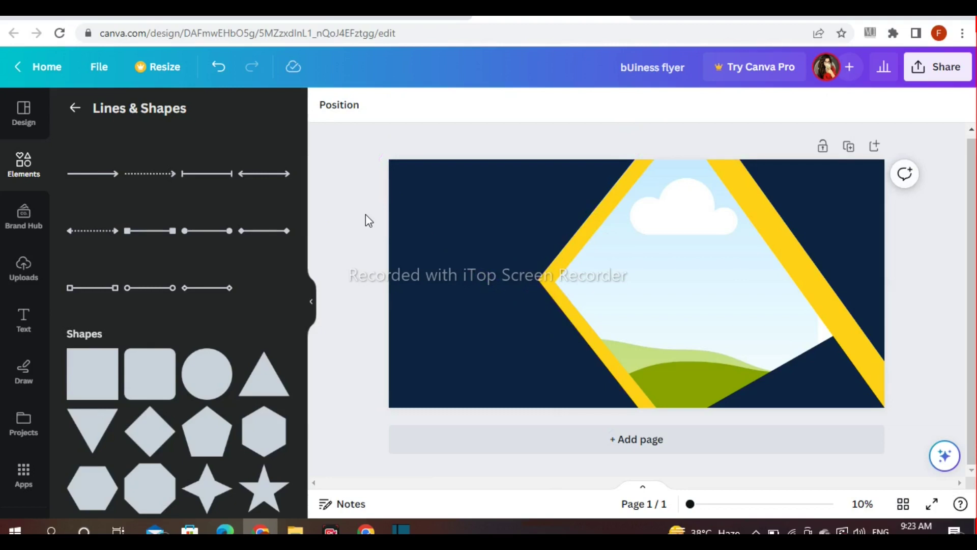
Step: Narrow the right yellow band slightly from its inner edge and fine-tune the fit along the upper-left yellow band
{"action": "left_click", "coordinate": [833, 307]}
{"action": "left_click_drag", "start_coordinate": [802, 294], "coordinate": [808, 291]}
{"action": "left_click", "coordinate": [594, 244]}
{"action": "left_click_drag", "start_coordinate": [615, 249], "coordinate": [600, 219]}
{"action": "left_click", "coordinate": [381, 233]}
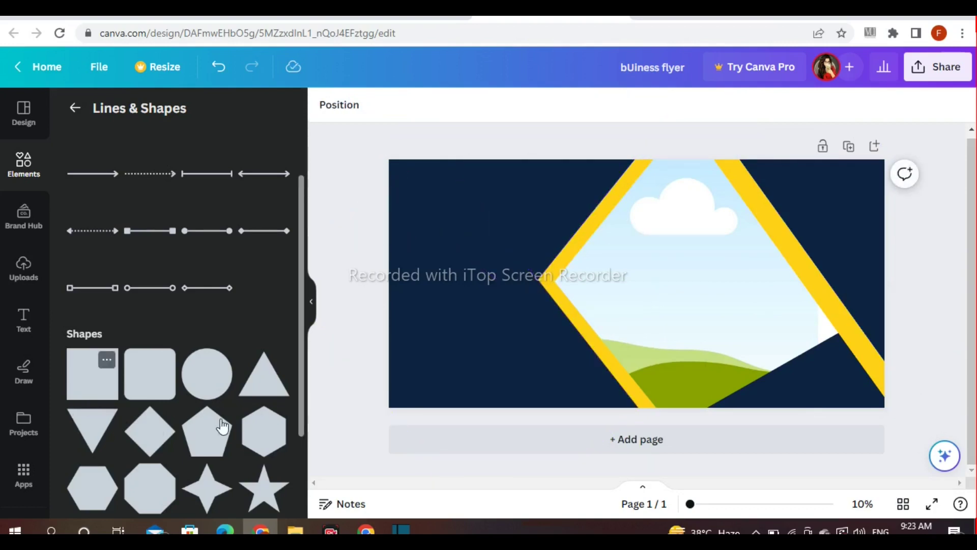
Step: Add a yellow square, rotate it diagonally and place it over the page's top-left corner so that only a triangle shows
{"action": "left_click", "coordinate": [92, 374]}
{"action": "left_click_drag", "start_coordinate": [707, 284], "coordinate": [473, 150]}
{"action": "left_click", "coordinate": [348, 169]}
{"action": "left_click_drag", "start_coordinate": [420, 196], "coordinate": [373, 219]}
{"action": "left_click_drag", "start_coordinate": [419, 136], "coordinate": [453, 123]}
{"action": "left_click_drag", "start_coordinate": [462, 202], "coordinate": [399, 185]}
{"action": "left_click", "coordinate": [356, 245]}
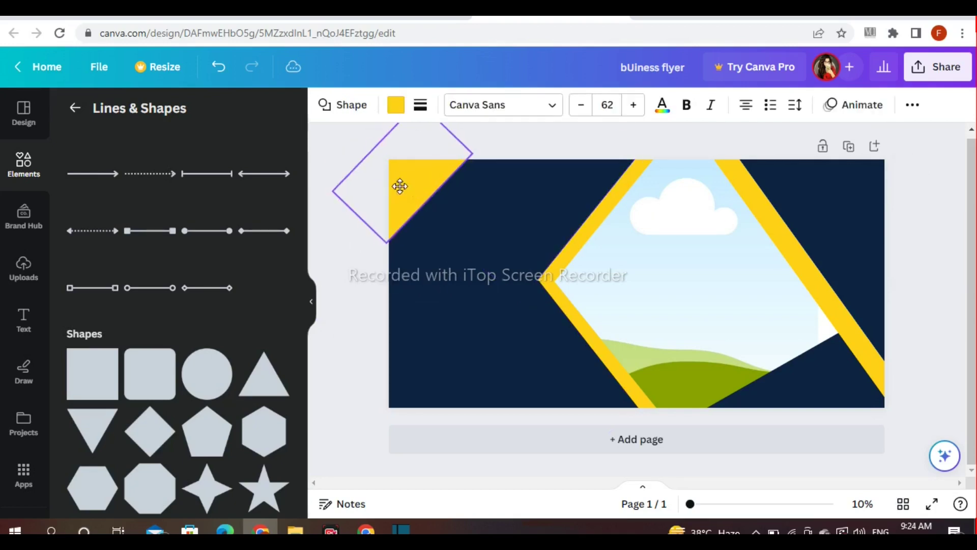
{"action": "left_click", "coordinate": [334, 169]}
Step: Add a yellow pill shape and place it on the navy area in the page's bottom-right corner
{"action": "scroll", "coordinate": [161, 365], "scroll_direction": "down", "scroll_amount": 8}
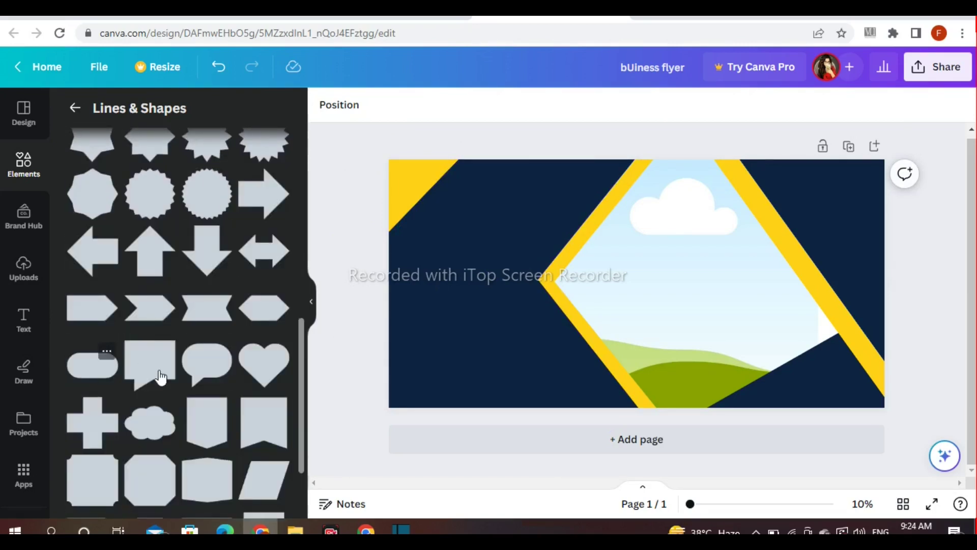
{"action": "left_click", "coordinate": [103, 366]}
{"action": "left_click_drag", "start_coordinate": [642, 304], "coordinate": [831, 426]}
{"action": "left_click", "coordinate": [917, 339]}
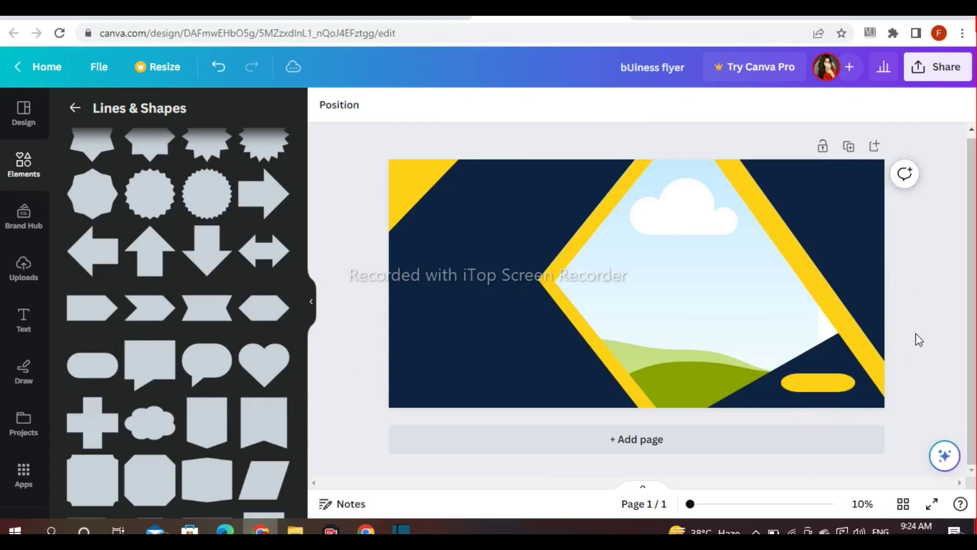
Step: Add a yellow hexagon, shrink it and place it on the navy area in the page's top-right corner
{"action": "scroll", "coordinate": [59, 323], "scroll_direction": "up", "scroll_amount": 5}
{"action": "left_click", "coordinate": [102, 340]}
{"action": "left_click_drag", "start_coordinate": [639, 344], "coordinate": [551, 288]}
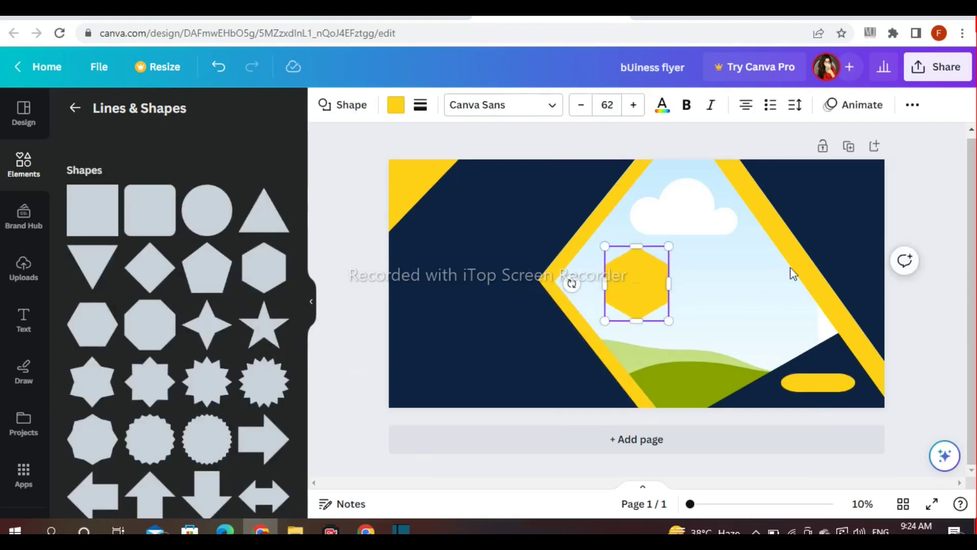
{"action": "left_click_drag", "start_coordinate": [632, 292], "coordinate": [825, 228]}
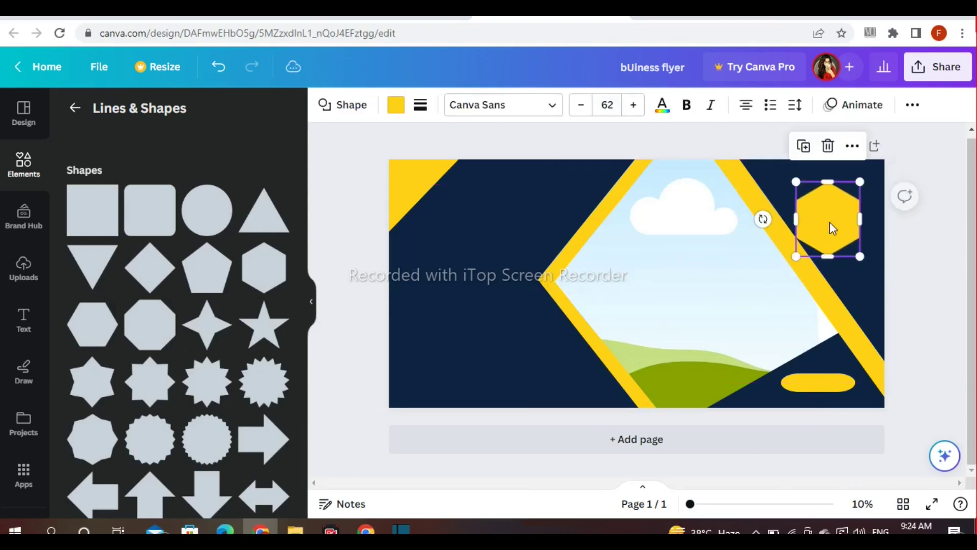
{"action": "left_click_drag", "start_coordinate": [864, 184], "coordinate": [840, 212]}
{"action": "mouse_move", "coordinate": [816, 236]}
{"action": "left_mouse_down"}
{"action": "mouse_move", "coordinate": [834, 211]}
{"action": "mouse_move", "coordinate": [807, 242]}
{"action": "left_mouse_up"}
{"action": "left_click", "coordinate": [922, 407]}
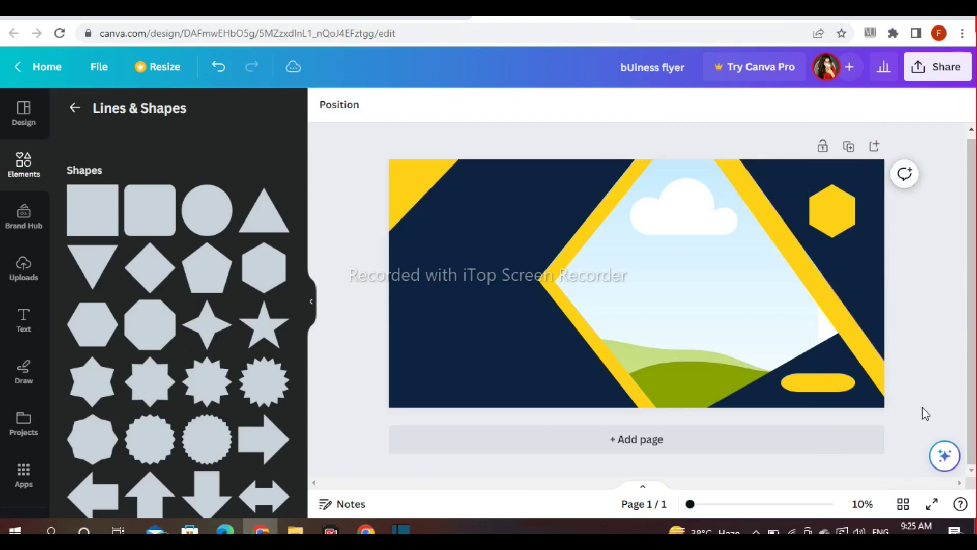
Step: Duplicate the yellow hexagon, color the copy white and shrink it to sit centered inside the original
{"action": "left_click_drag", "start_coordinate": [690, 504], "coordinate": [707, 503]}
{"action": "scroll", "coordinate": [969, 397], "scroll_direction": "up", "scroll_amount": 1}
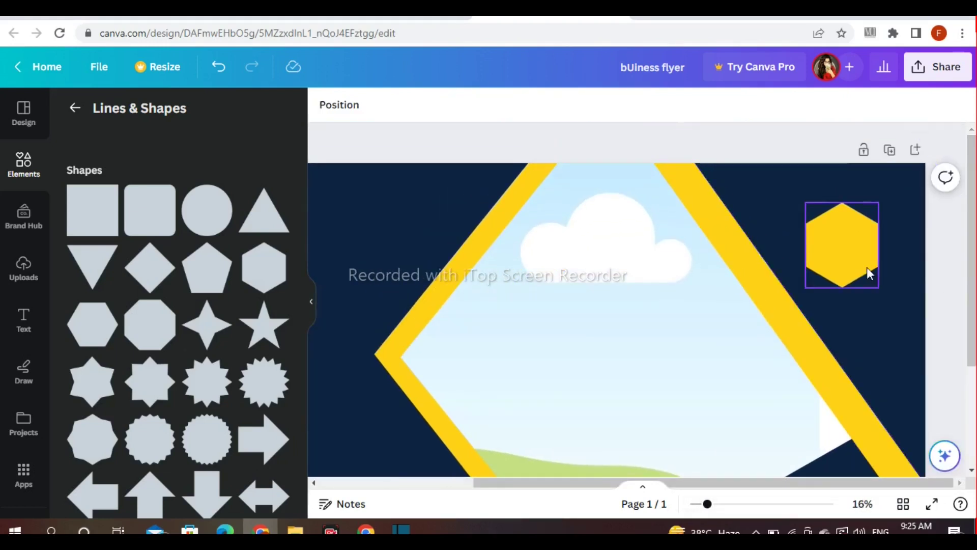
{"action": "left_click", "coordinate": [857, 226]}
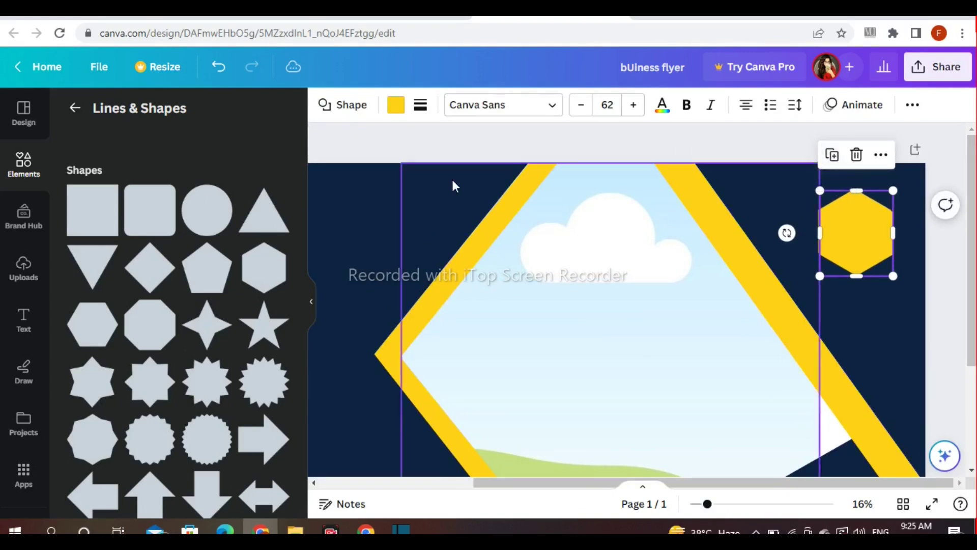
{"action": "left_click", "coordinate": [395, 105]}
{"action": "left_click", "coordinate": [275, 386]}
{"action": "left_click_drag", "start_coordinate": [891, 193], "coordinate": [884, 197]}
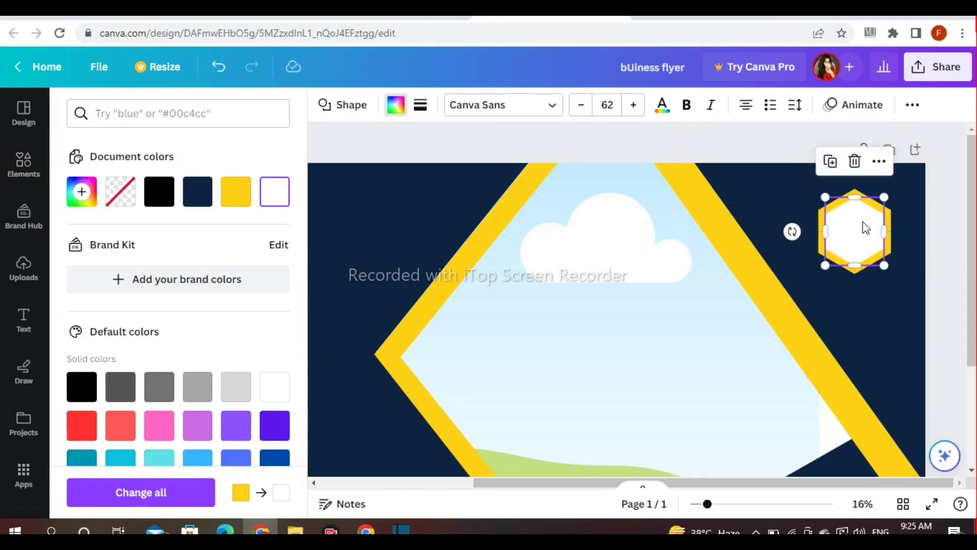
{"action": "left_click", "coordinate": [930, 193]}
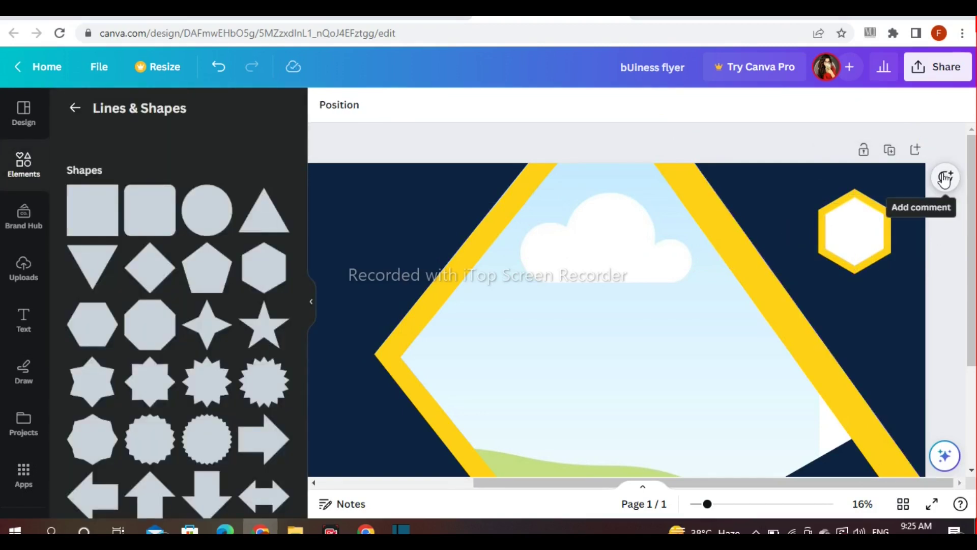
Step: Duplicate the white hexagon, shrink the copy to its center and color it navy
{"action": "left_click", "coordinate": [850, 229]}
{"action": "left_click_drag", "start_coordinate": [884, 197], "coordinate": [859, 222]}
{"action": "left_click", "coordinate": [396, 105]}
{"action": "left_click", "coordinate": [199, 198]}
{"action": "left_click", "coordinate": [936, 182]}
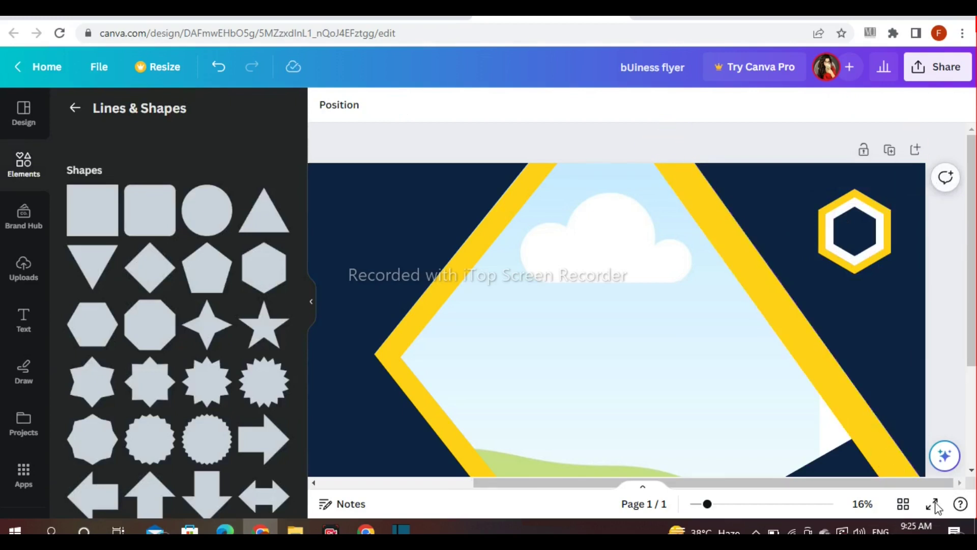
{"action": "left_click_drag", "start_coordinate": [707, 505], "coordinate": [689, 504]}
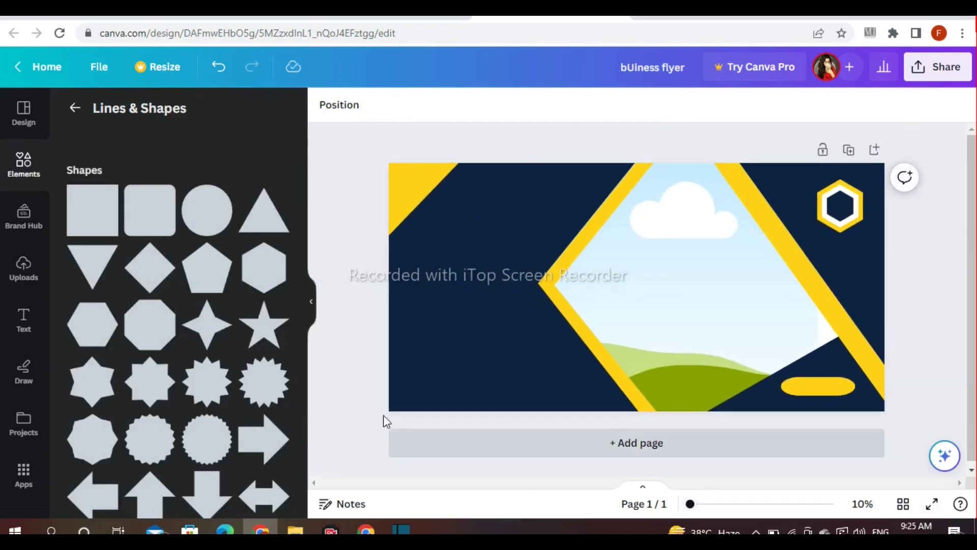
Step: Search the elements for "business" and limit the results to photos
{"action": "left_click", "coordinate": [23, 171]}
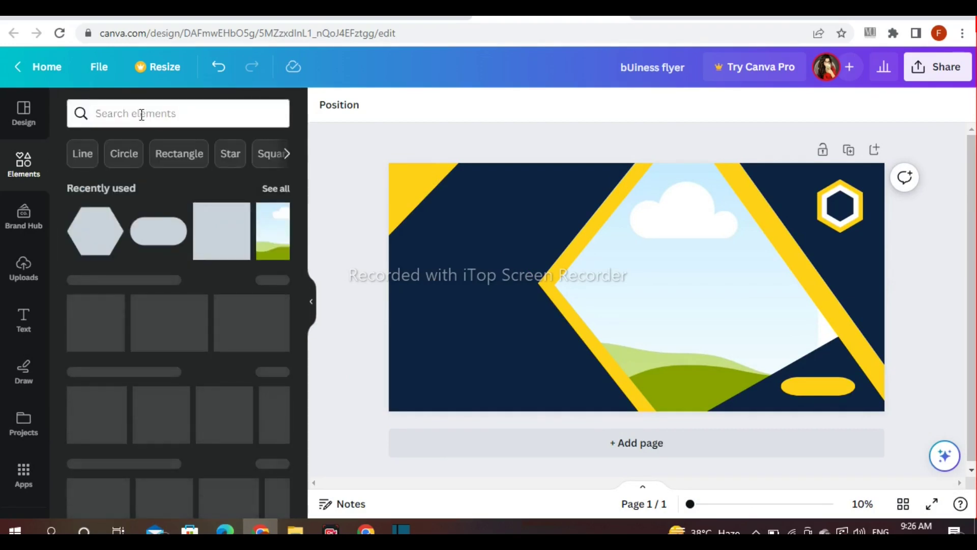
{"action": "left_click", "coordinate": [140, 113]}
{"action": "type", "text": "busi"}
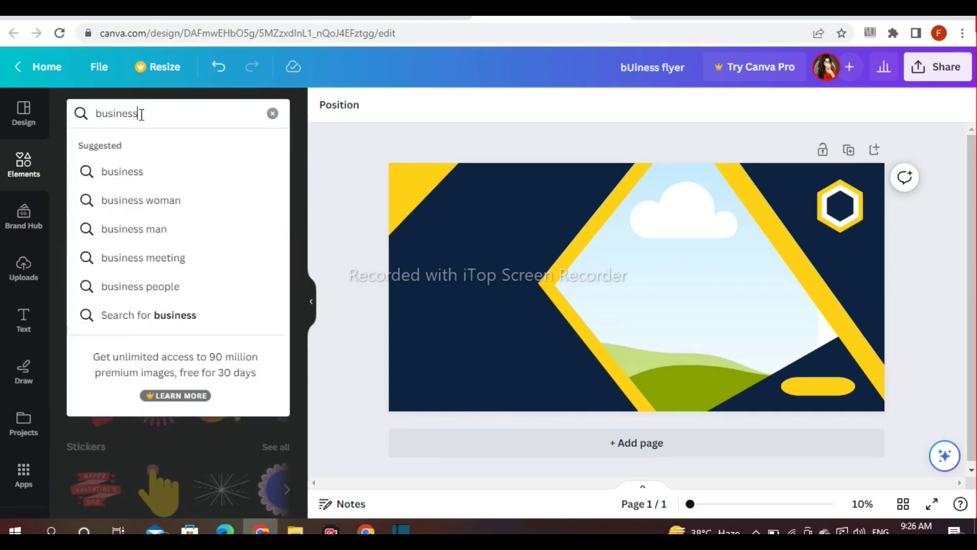
{"action": "type", "text": "ness"}
{"action": "key", "text": "Return"}
{"action": "left_click", "coordinate": [261, 312]}
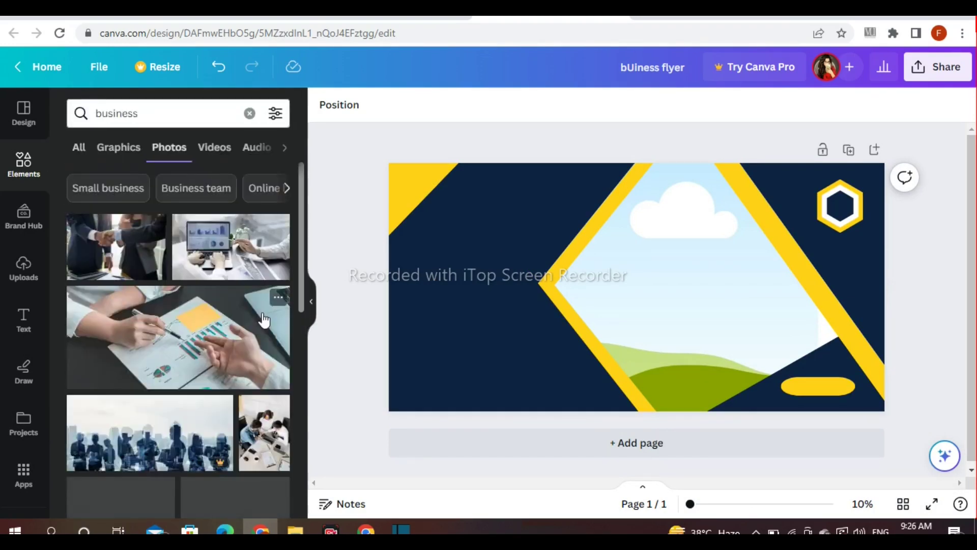
Step: Fill the picture frame with the photo of a hand working on printed charts beside a laptop
{"action": "scroll", "coordinate": [213, 234], "scroll_direction": "down", "scroll_amount": 10}
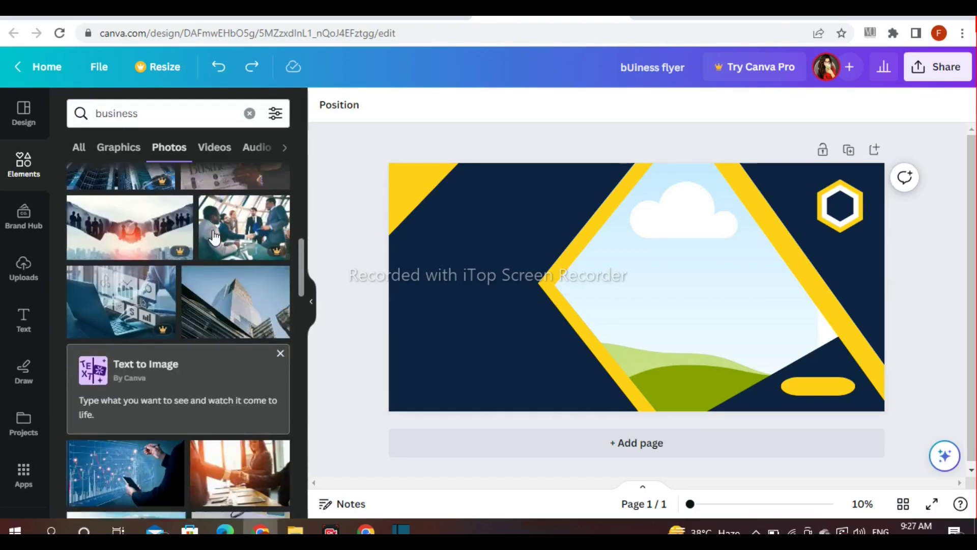
{"action": "scroll", "coordinate": [214, 236], "scroll_direction": "down", "scroll_amount": 10}
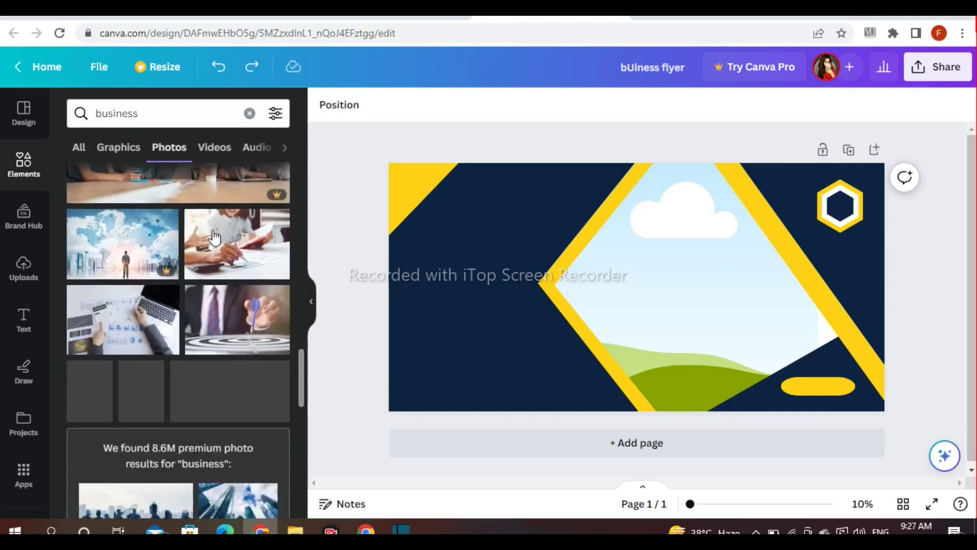
{"action": "left_click", "coordinate": [131, 337]}
{"action": "left_click_drag", "start_coordinate": [610, 305], "coordinate": [622, 288]}
{"action": "double_click", "coordinate": [693, 286]}
{"action": "left_click", "coordinate": [356, 274]}
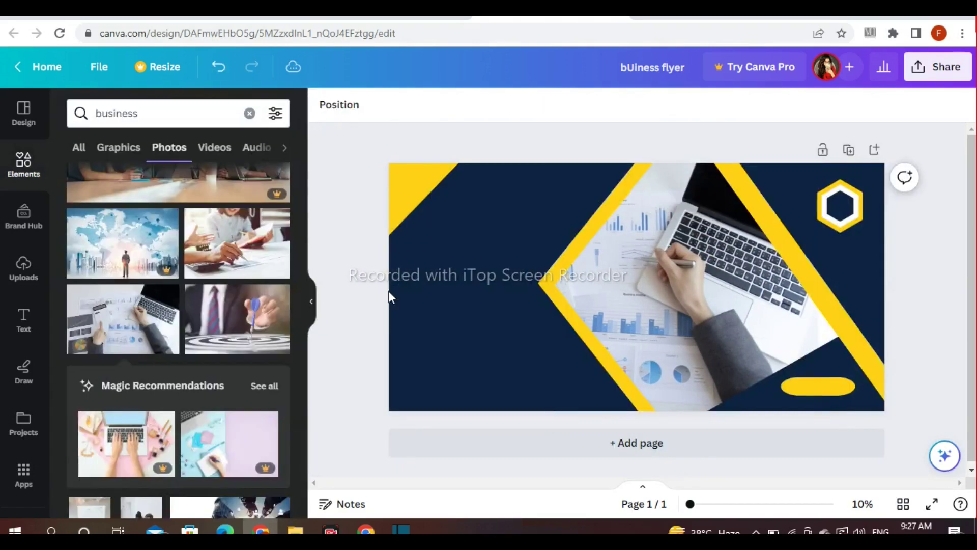
Step: Shift the photo frame slightly right and enlarge it from its bottom-left corner to about 41.7 wide and high
{"action": "left_click_drag", "start_coordinate": [748, 316], "coordinate": [758, 318]}
{"action": "left_click_drag", "start_coordinate": [577, 427], "coordinate": [535, 441]}
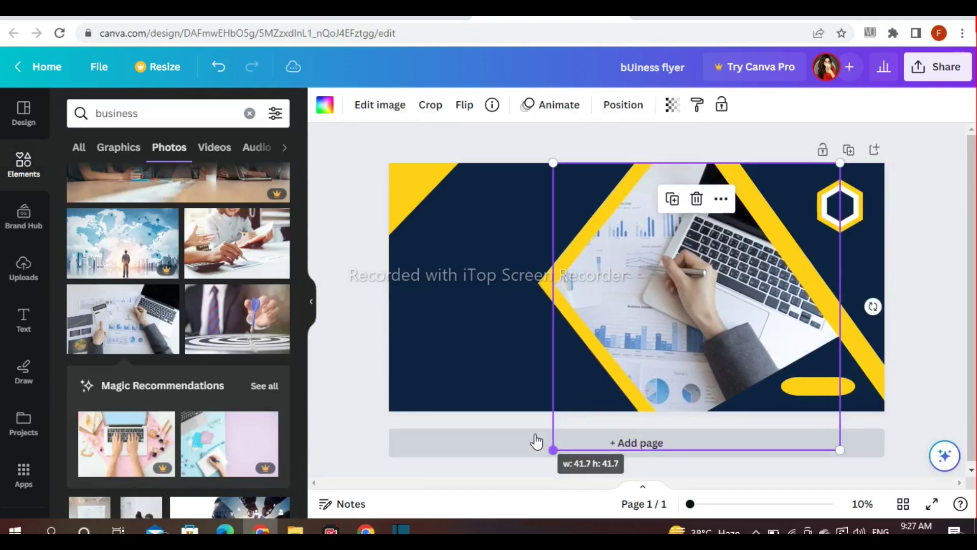
Step: Search the elements for "insta" and add the multicolored Instagram icon to the banner
{"action": "left_click_drag", "start_coordinate": [700, 323], "coordinate": [701, 326]}
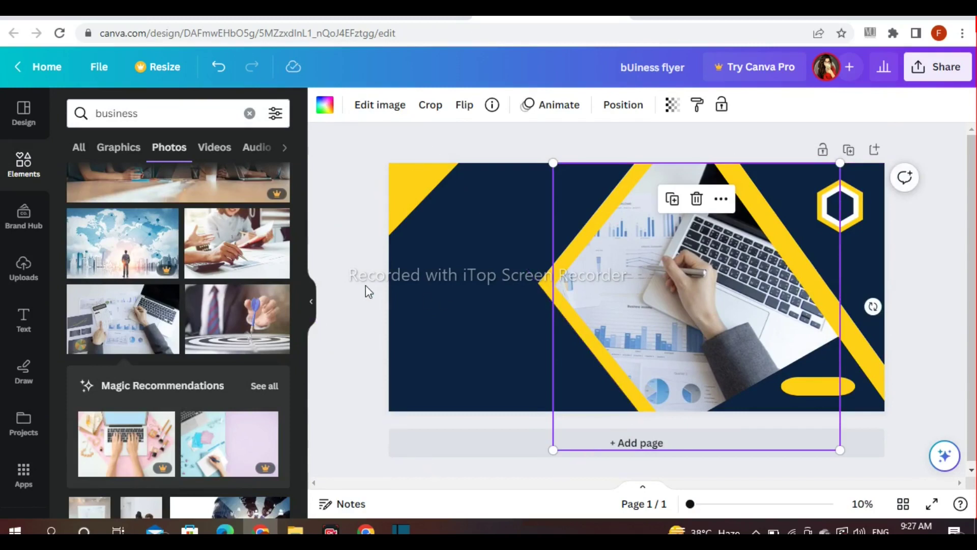
{"action": "left_click", "coordinate": [366, 285]}
{"action": "left_click", "coordinate": [249, 113]}
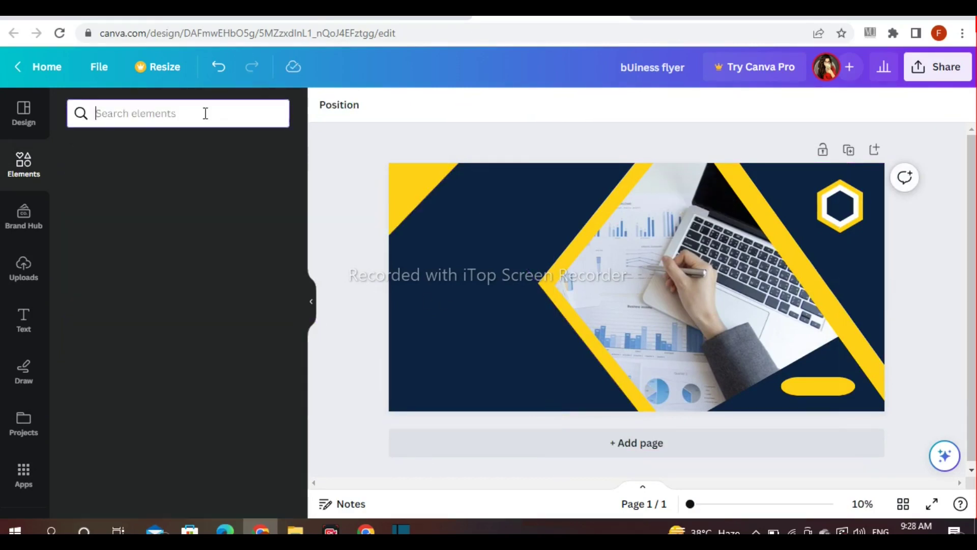
{"action": "type", "text": "insta"}
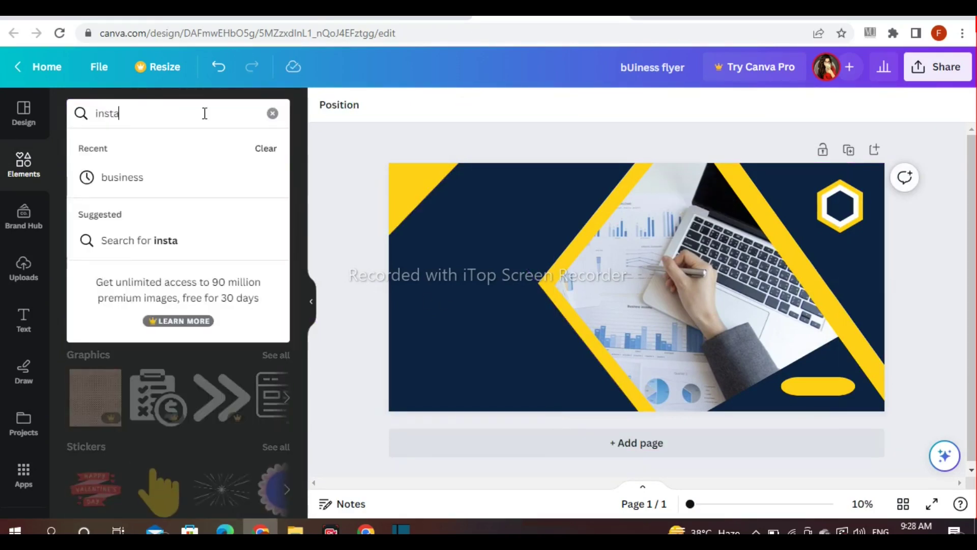
{"action": "key", "text": "Return"}
{"action": "left_click", "coordinate": [95, 265]}
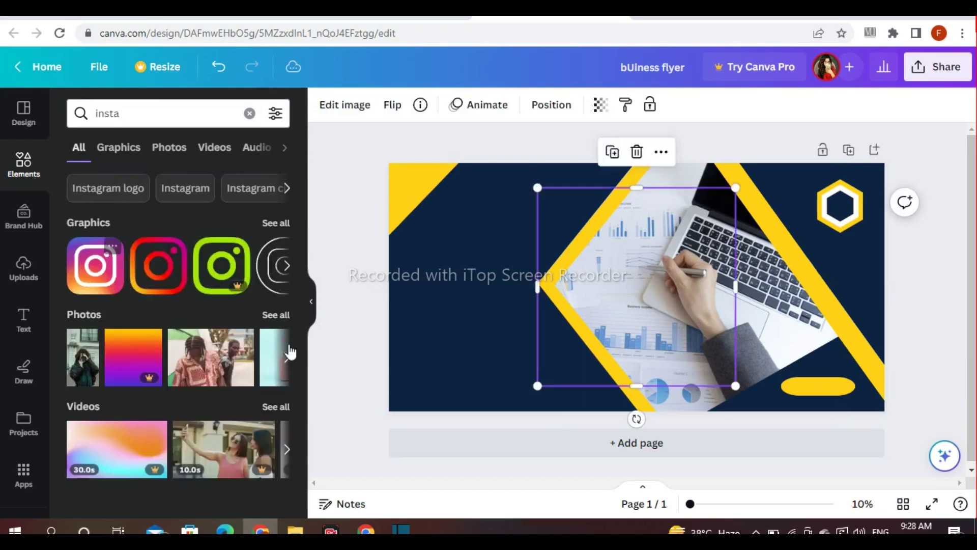
Step: Shrink the Instagram icon and place it in the banner's bottom-left corner
{"action": "left_click_drag", "start_coordinate": [646, 266], "coordinate": [516, 291]}
{"action": "left_click_drag", "start_coordinate": [605, 213], "coordinate": [434, 383]}
{"action": "left_click_drag", "start_coordinate": [434, 442], "coordinate": [423, 432]}
{"action": "left_click_drag", "start_coordinate": [428, 372], "coordinate": [422, 377]}
{"action": "left_click", "coordinate": [367, 371]}
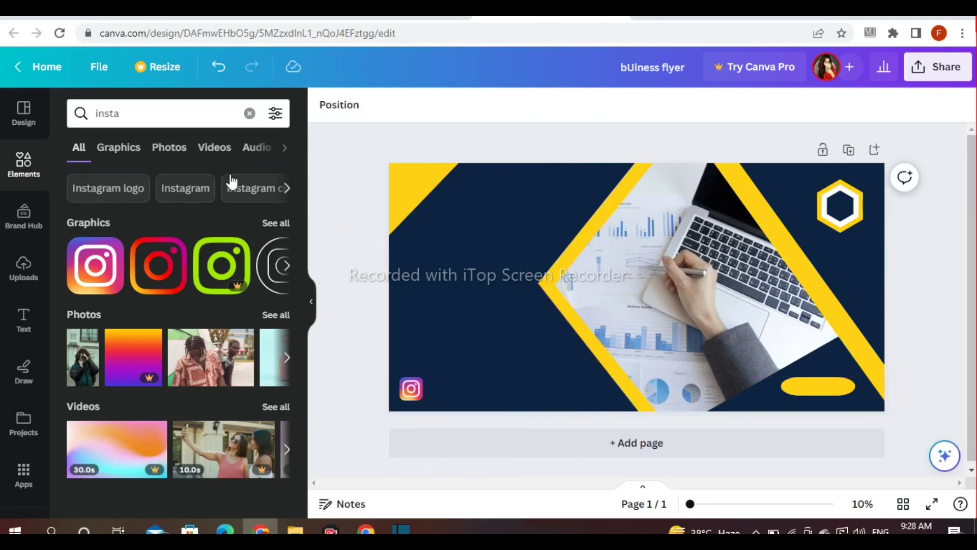
Step: Search the elements for "facebook" and add the round blue Facebook icon to the banner
{"action": "left_click", "coordinate": [249, 113]}
{"action": "type", "text": "facebook"}
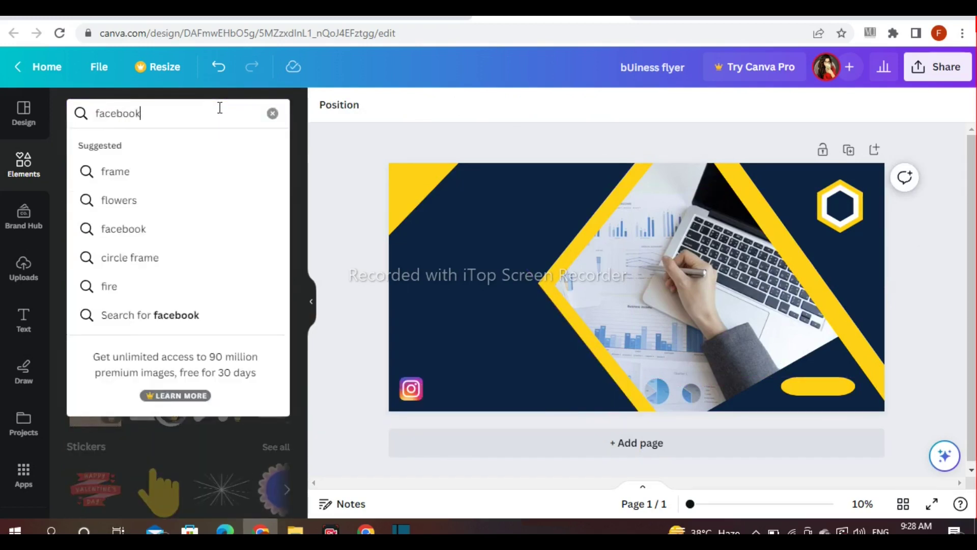
{"action": "key", "text": "Return"}
{"action": "left_click", "coordinate": [103, 279]}
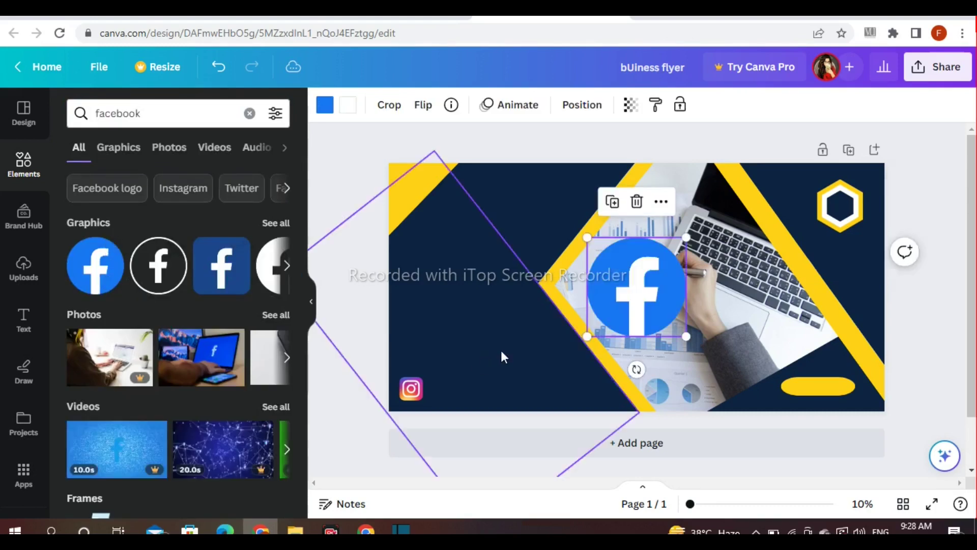
Step: Shrink the Facebook icon to about 4 wide and high and place it just right of the Instagram icon
{"action": "left_click_drag", "start_coordinate": [645, 292], "coordinate": [517, 326]}
{"action": "left_click_drag", "start_coordinate": [558, 277], "coordinate": [497, 341]}
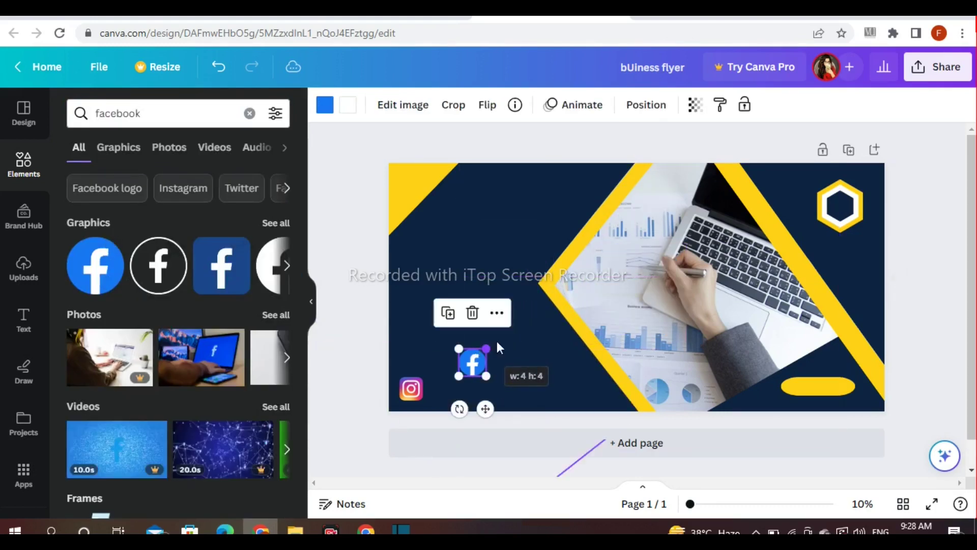
{"action": "left_click_drag", "start_coordinate": [482, 406], "coordinate": [451, 428]}
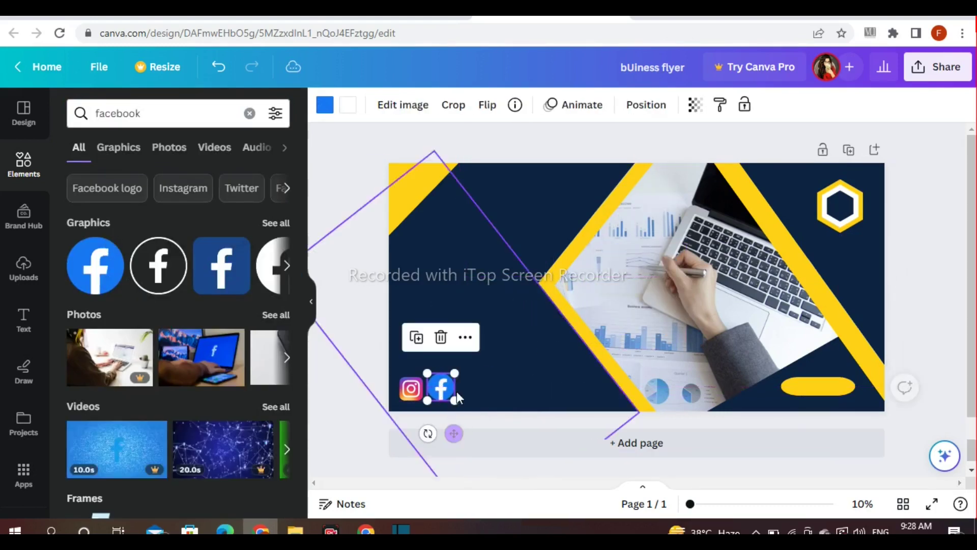
{"action": "left_click", "coordinate": [366, 349]}
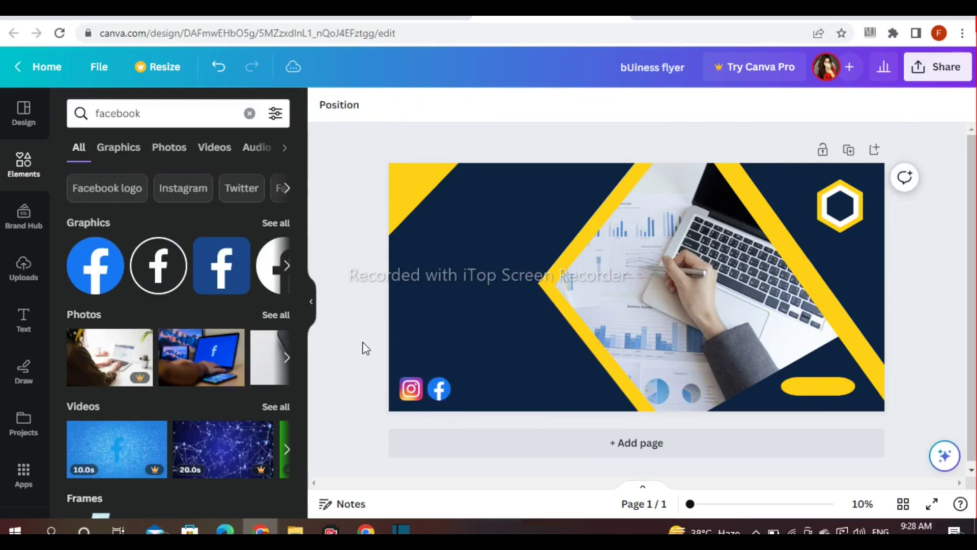
Step: Search the elements for "massenger" and add a single-color Messenger speech-bubble icon to the banner
{"action": "left_click", "coordinate": [249, 112]}
{"action": "type", "text": "massenger"}
{"action": "key", "text": "Return"}
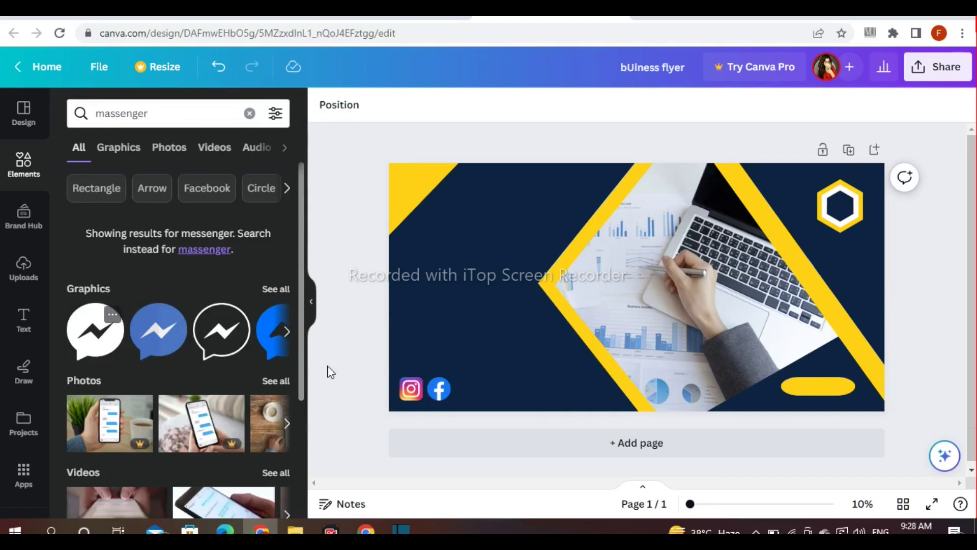
{"action": "left_click", "coordinate": [221, 331]}
Step: Color the Messenger icon white, shrink it and place it just right of the Facebook icon
{"action": "left_click_drag", "start_coordinate": [652, 288], "coordinate": [520, 375]}
{"action": "left_click", "coordinate": [325, 105]}
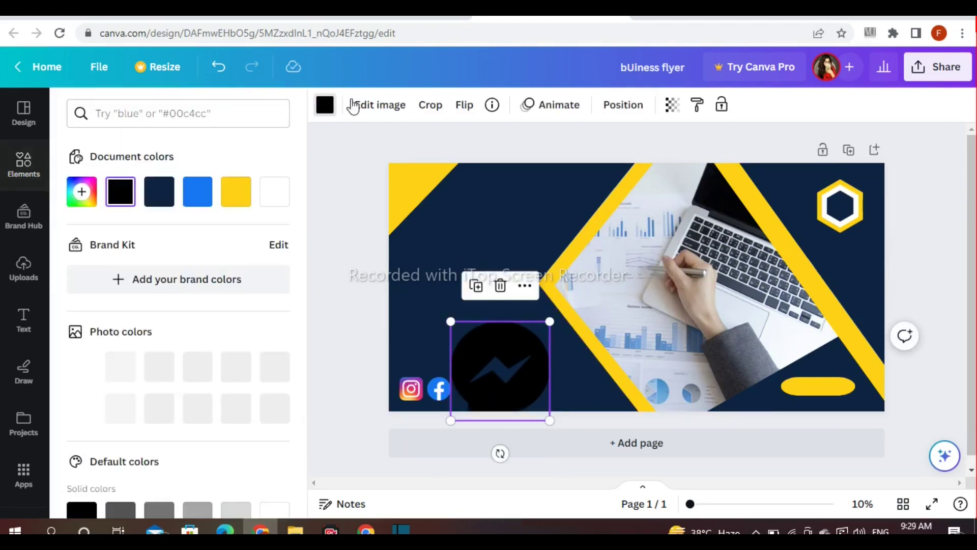
{"action": "left_click", "coordinate": [272, 199]}
{"action": "left_click_drag", "start_coordinate": [549, 321], "coordinate": [480, 382]}
{"action": "left_click", "coordinate": [375, 371]}
{"action": "left_click", "coordinate": [462, 390]}
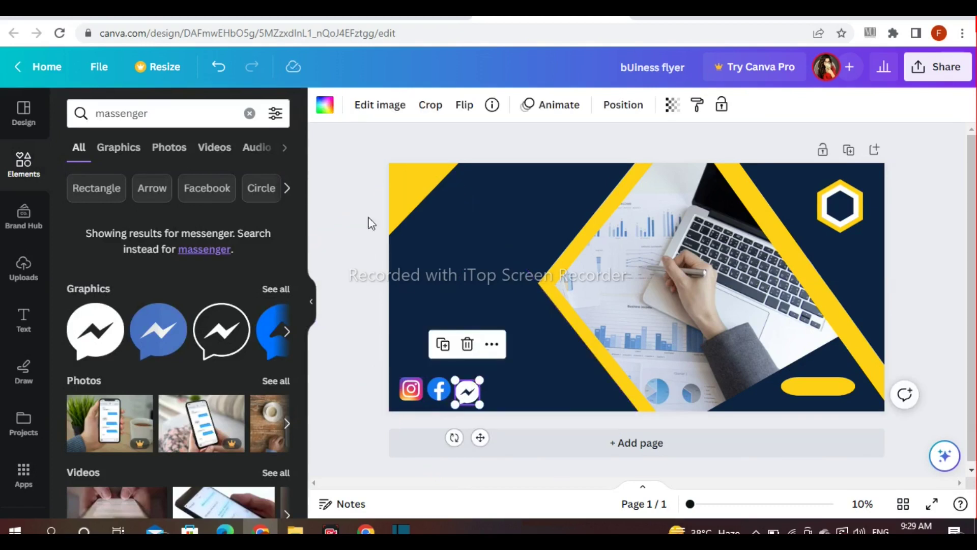
{"action": "left_click", "coordinate": [364, 191]}
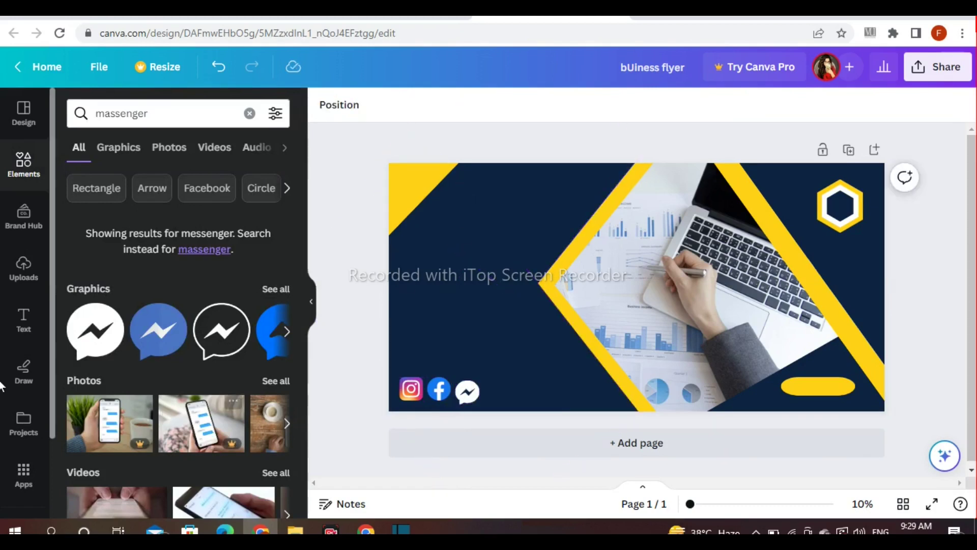
Step: Add a heading reading "LOGO", place it under the hexagon emblem and reduce it to about size 194
{"action": "left_click", "coordinate": [23, 319]}
{"action": "left_click", "coordinate": [178, 301]}
{"action": "key", "text": "BackSpace"}
{"action": "type", "text": "LOGO"}
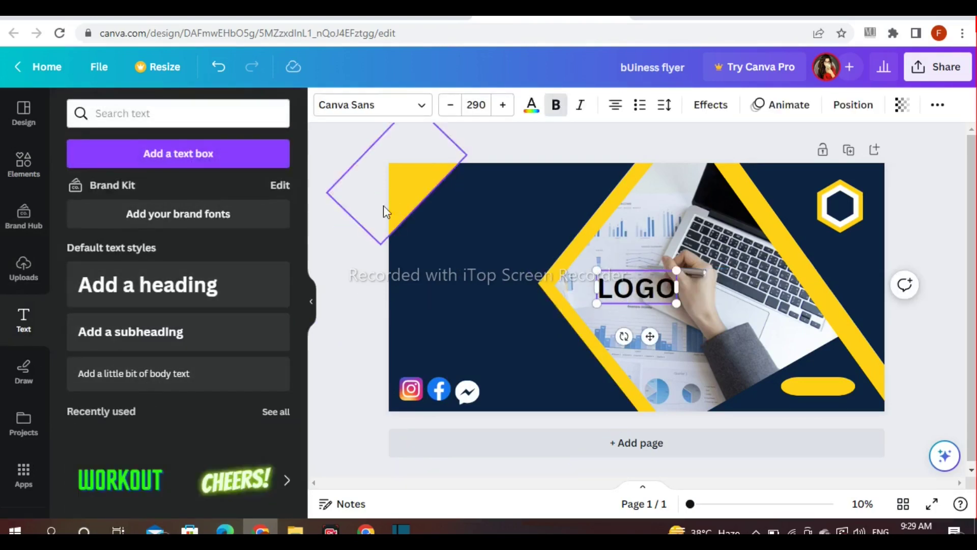
{"action": "left_click", "coordinate": [366, 209]}
{"action": "left_click_drag", "start_coordinate": [641, 289], "coordinate": [829, 249]}
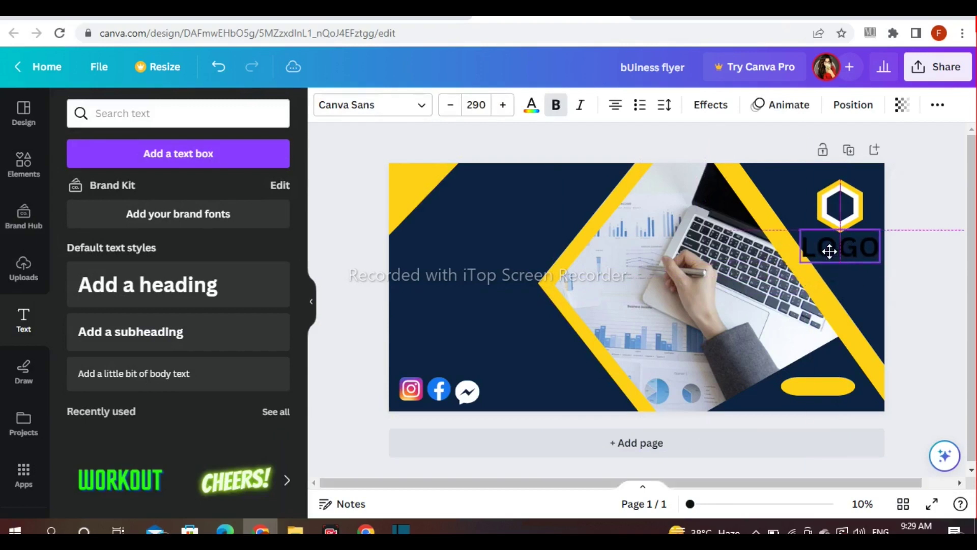
{"action": "left_click_drag", "start_coordinate": [880, 267], "coordinate": [863, 253]}
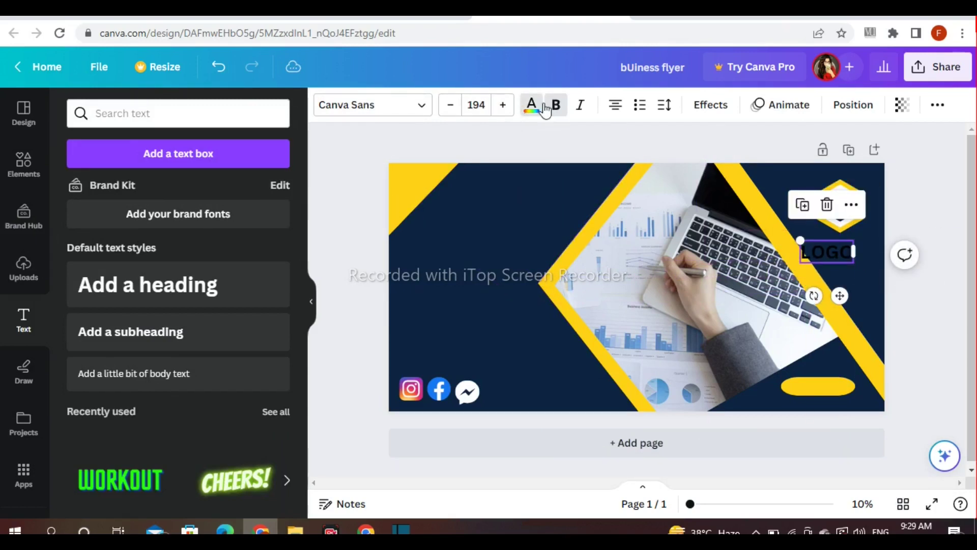
Step: Color the LOGO text white, set its font to Anton and center it beneath the hexagon emblem
{"action": "left_click", "coordinate": [542, 108]}
{"action": "left_click", "coordinate": [273, 190]}
{"action": "left_click", "coordinate": [374, 109]}
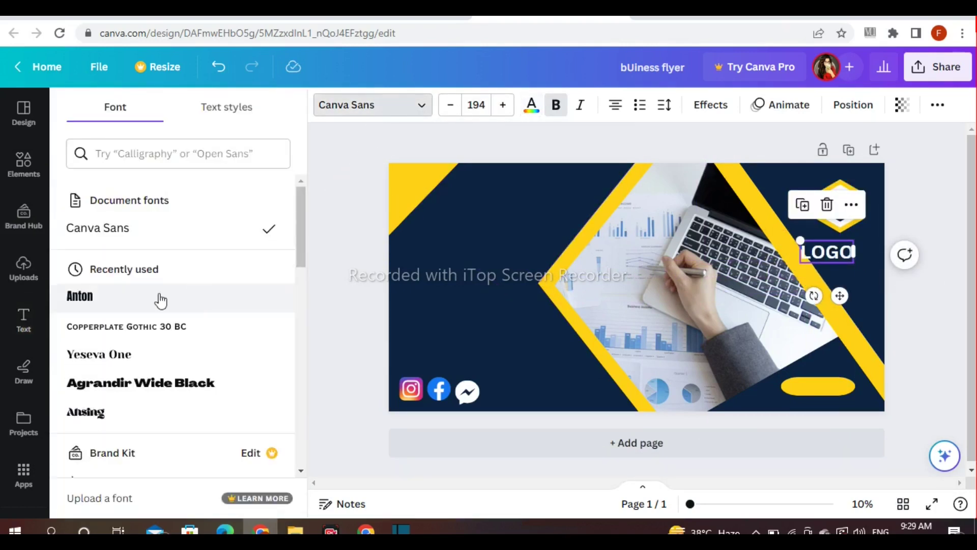
{"action": "left_click", "coordinate": [161, 300]}
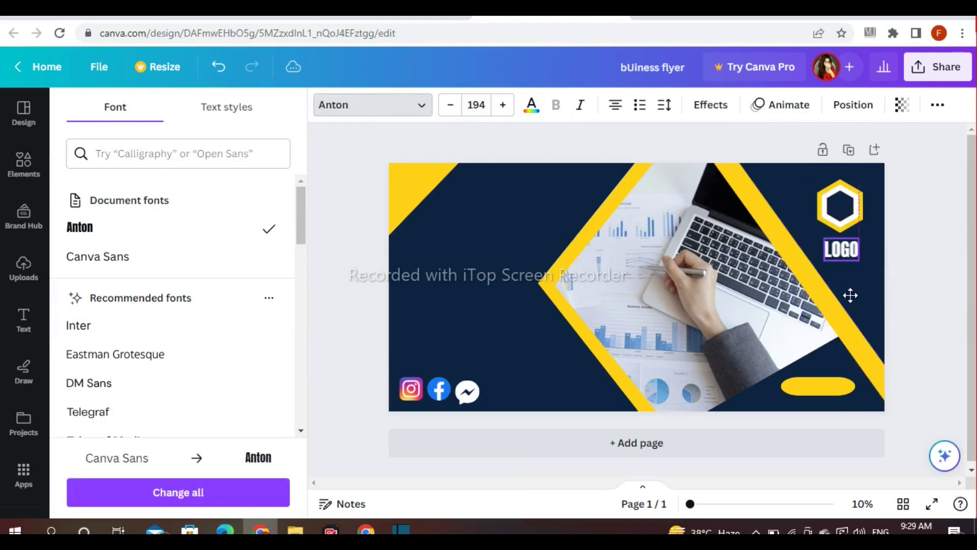
{"action": "left_click_drag", "start_coordinate": [850, 295], "coordinate": [849, 296]}
{"action": "left_click", "coordinate": [931, 203]}
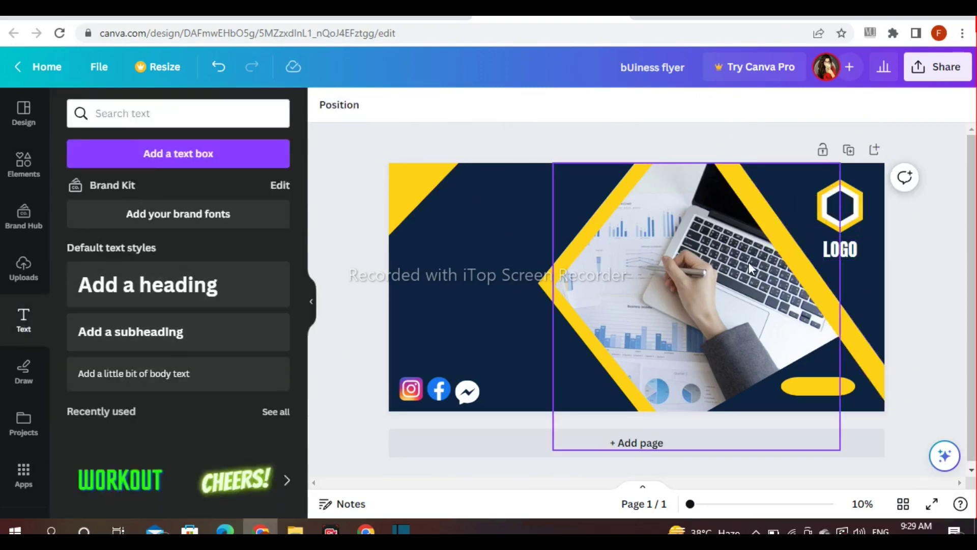
Step: Copy the LOGO text onto the yellow pill, change the copy to "JOIN US" and center it there
{"action": "left_click", "coordinate": [837, 251]}
{"action": "left_click_drag", "start_coordinate": [842, 254], "coordinate": [812, 394]}
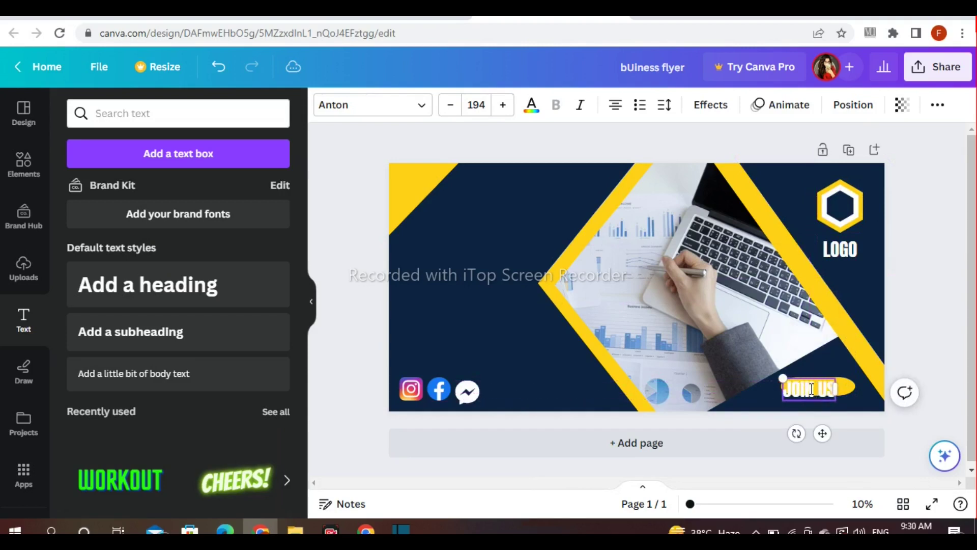
{"action": "left_click", "coordinate": [330, 274]}
{"action": "left_click_drag", "start_coordinate": [816, 389], "coordinate": [826, 388]}
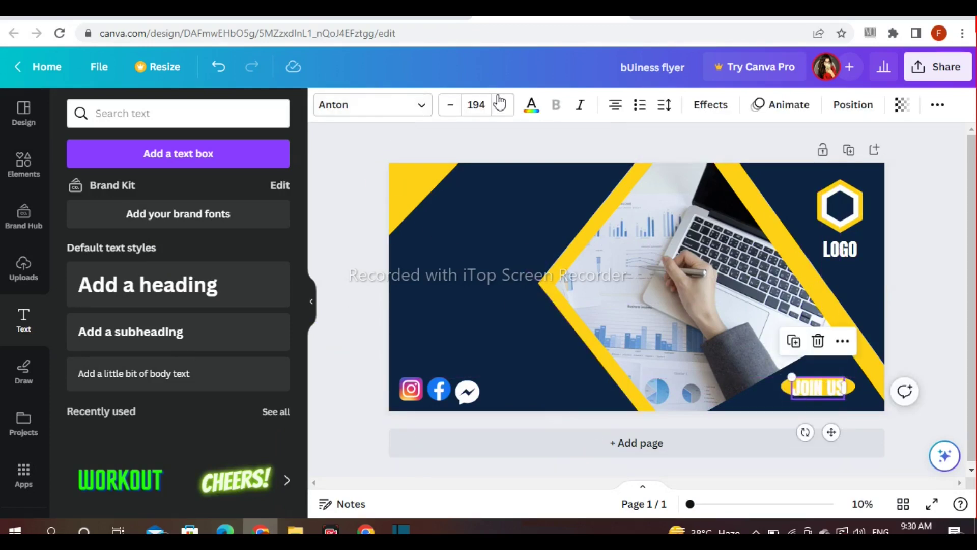
Step: Color the JOIN US text navy and set its font to Copperplate Gothic 30 BC
{"action": "left_click", "coordinate": [159, 192]}
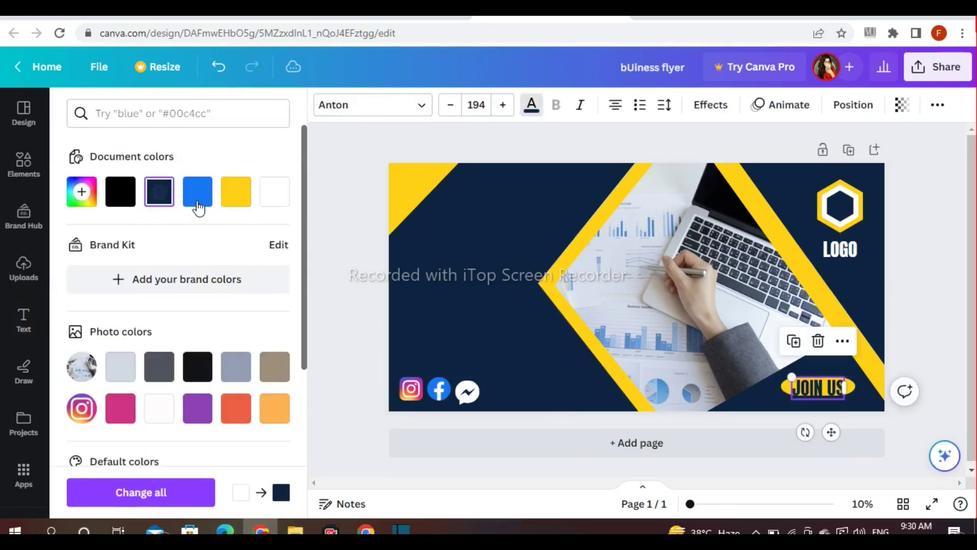
{"action": "left_click", "coordinate": [360, 119]}
{"action": "scroll", "coordinate": [190, 310], "scroll_direction": "down", "scroll_amount": 4}
{"action": "left_click", "coordinate": [159, 366]}
{"action": "scroll", "coordinate": [305, 314], "scroll_direction": "down", "scroll_amount": 4}
{"action": "left_click", "coordinate": [340, 312]}
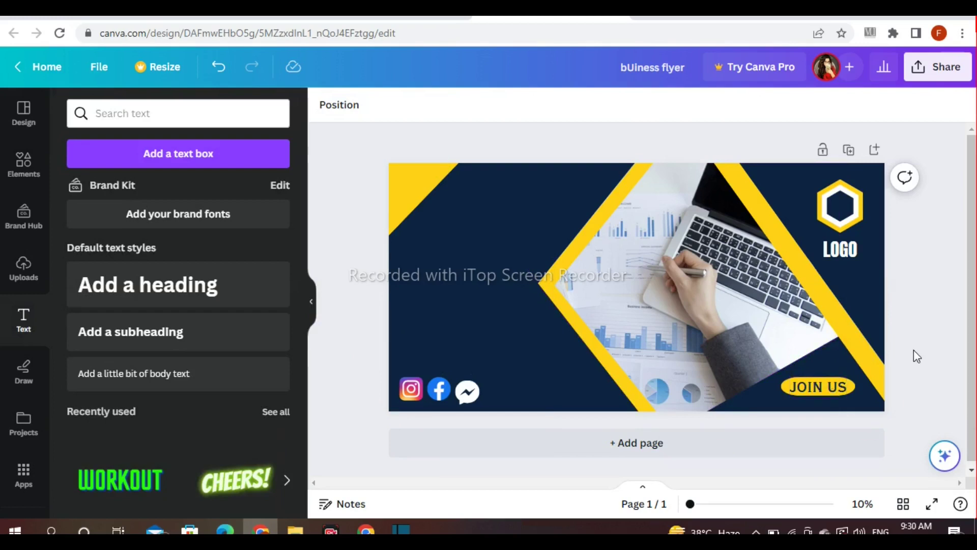
Step: Add a heading reading "BUSINESS" on the first line and "BANNER DESIGN" on the second
{"action": "left_click", "coordinate": [197, 275]}
{"action": "key", "text": "BackSpace"}
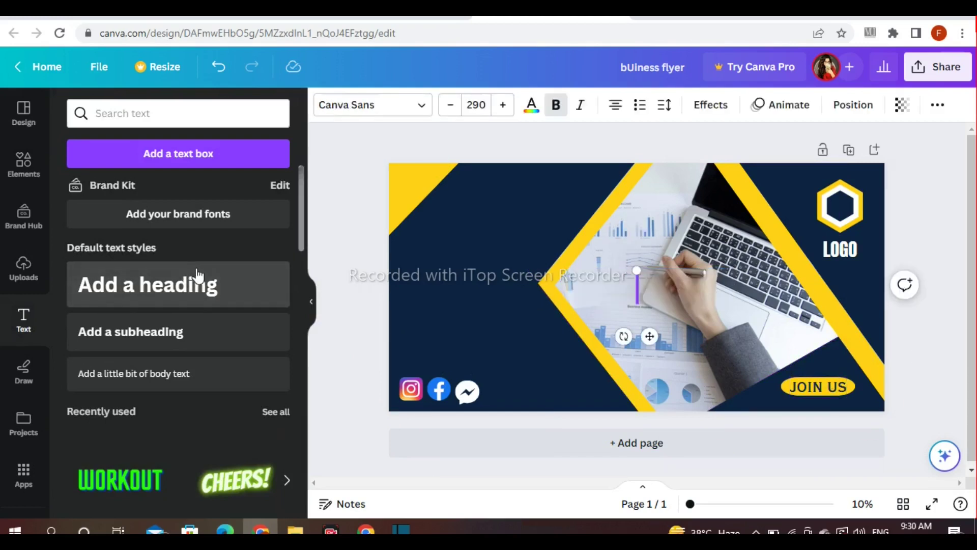
{"action": "type", "text": "BUSINESS "}
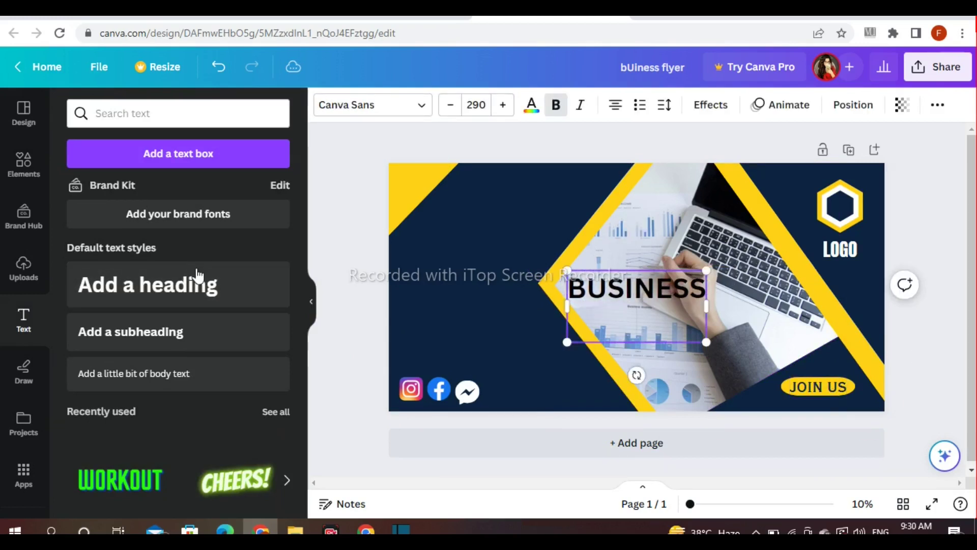
{"action": "type", "text": "BANNER DESIGN"}
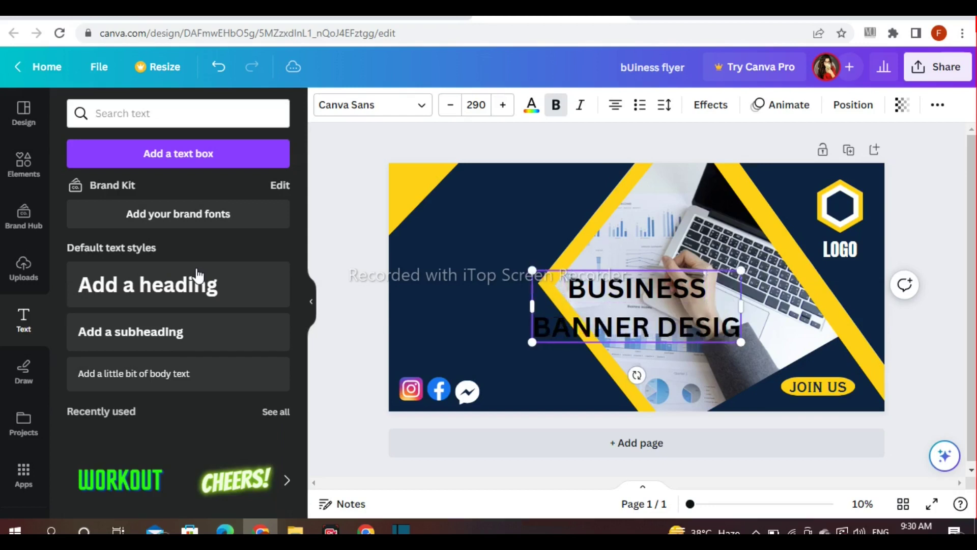
{"action": "left_click", "coordinate": [338, 226]}
Step: Move the heading onto the navy area, left-align it and tighten its line spacing to about 1.03
{"action": "left_click_drag", "start_coordinate": [602, 267], "coordinate": [498, 275]}
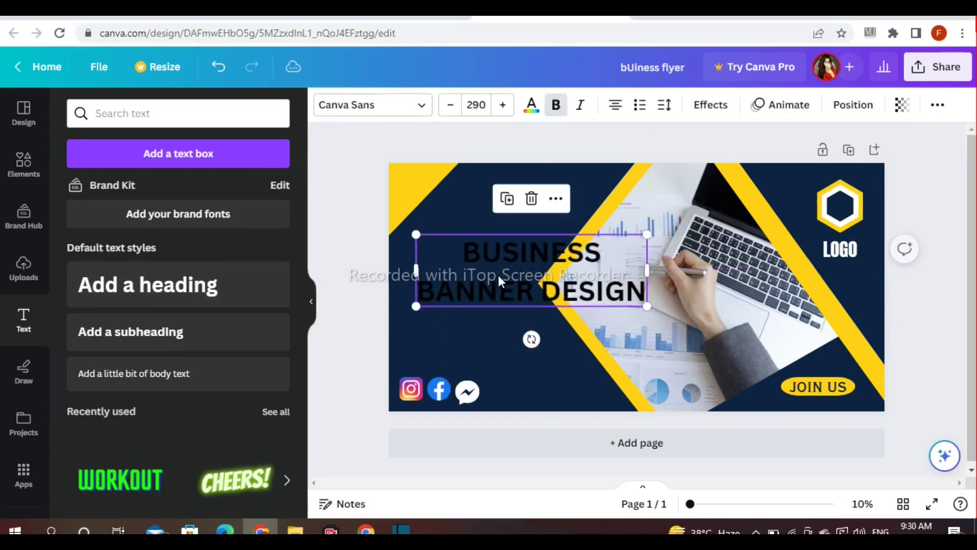
{"action": "left_click", "coordinate": [615, 110]}
{"action": "left_click", "coordinate": [664, 105]}
{"action": "left_click_drag", "start_coordinate": [748, 209], "coordinate": [722, 210]}
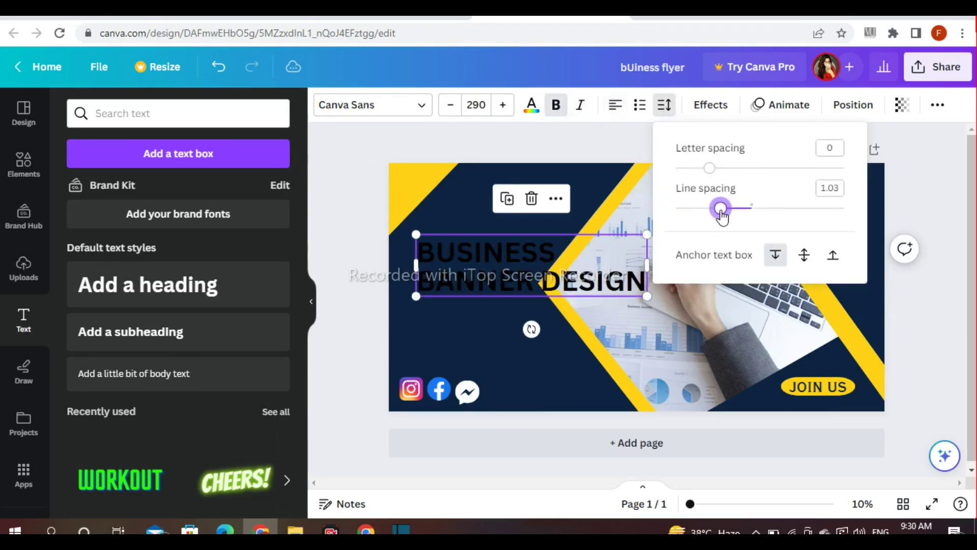
Step: Color the heading white and its word "BANNER" yellow
{"action": "left_click", "coordinate": [531, 105]}
{"action": "left_click", "coordinate": [272, 192]}
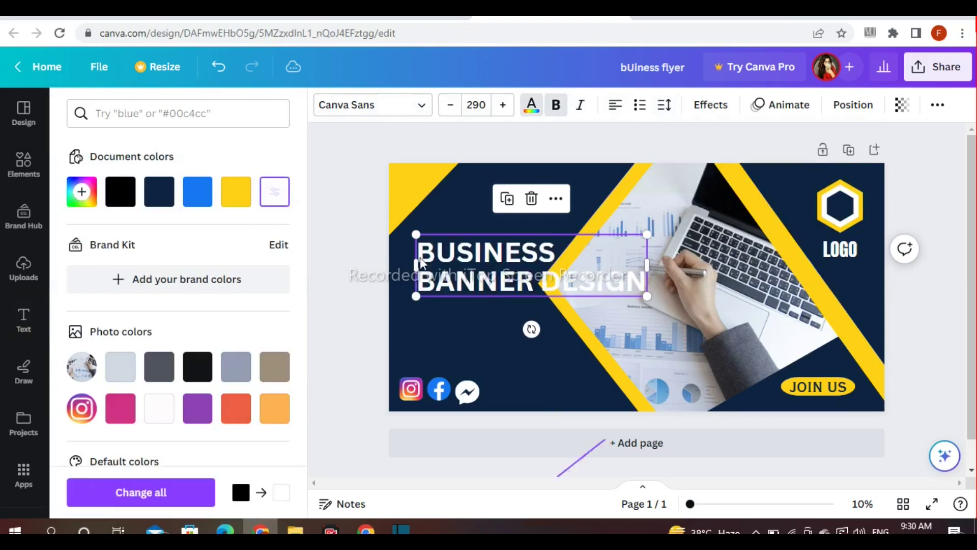
{"action": "double_click", "coordinate": [477, 283]}
{"action": "key", "text": "Escape"}
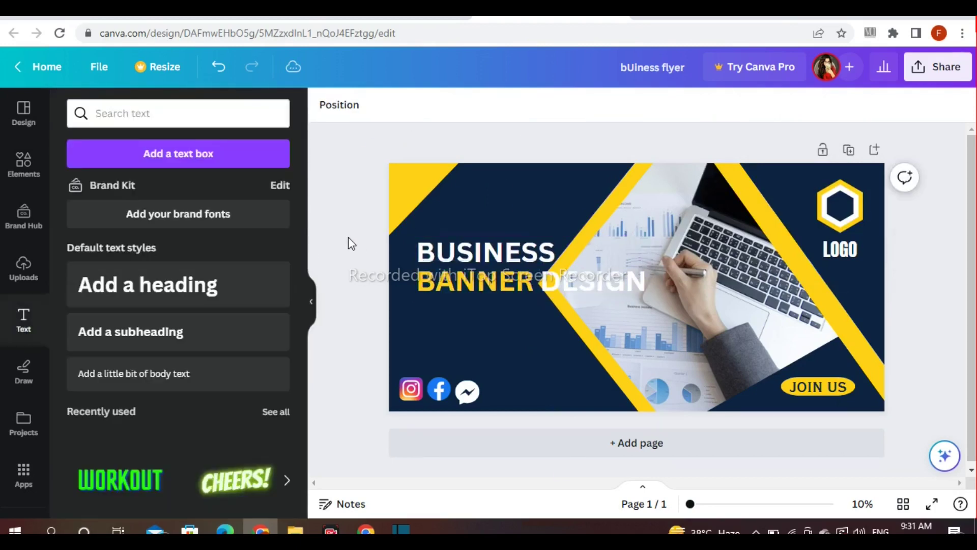
Step: Shrink the heading to about size 181 and place it near the banner's left edge, below the yellow corner
{"action": "left_click_drag", "start_coordinate": [654, 244], "coordinate": [578, 254]}
{"action": "left_click_drag", "start_coordinate": [512, 276], "coordinate": [487, 287]}
{"action": "left_click_drag", "start_coordinate": [552, 265], "coordinate": [535, 271]}
{"action": "left_click_drag", "start_coordinate": [461, 283], "coordinate": [465, 246]}
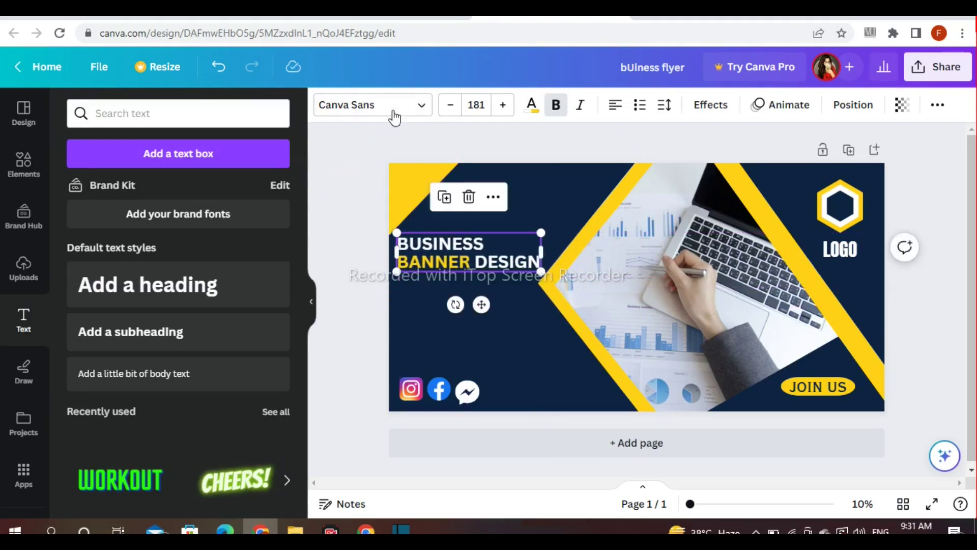
Step: Set the heading's font to Anton and enlarge it to about size 258
{"action": "left_click", "coordinate": [371, 104]}
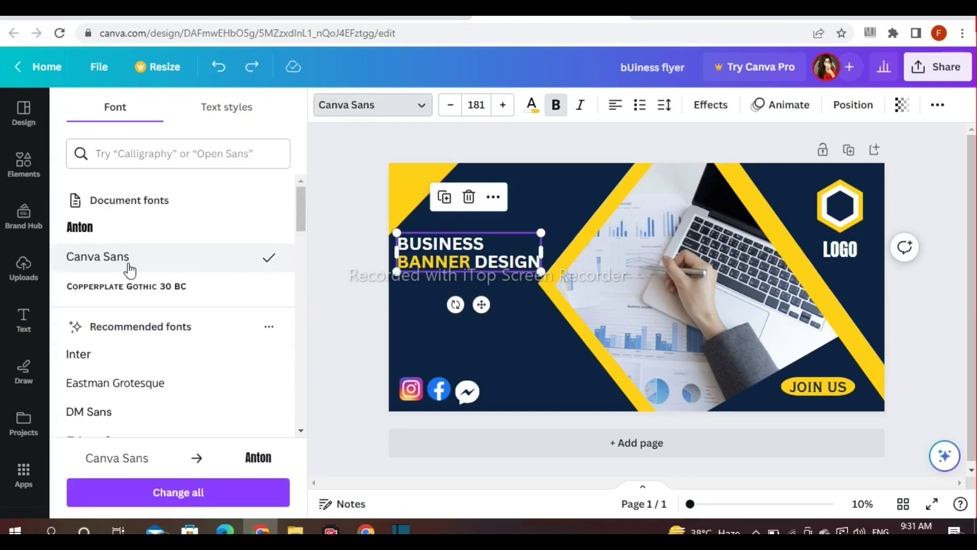
{"action": "left_click", "coordinate": [120, 230]}
{"action": "left_click_drag", "start_coordinate": [495, 233], "coordinate": [537, 222]}
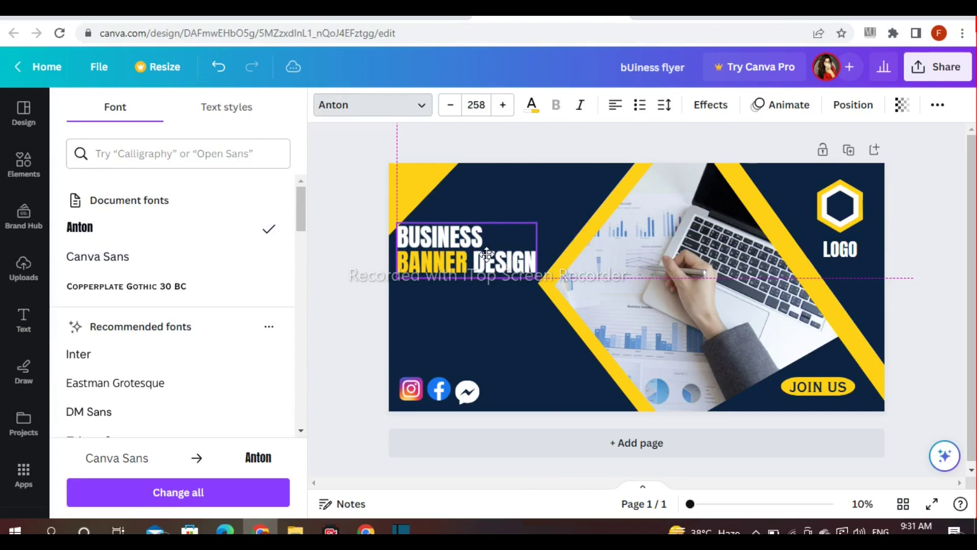
{"action": "left_click", "coordinate": [348, 235]}
Step: Shift the yellow corner shape slightly outward so it sits clear of the heading
{"action": "left_click", "coordinate": [407, 203]}
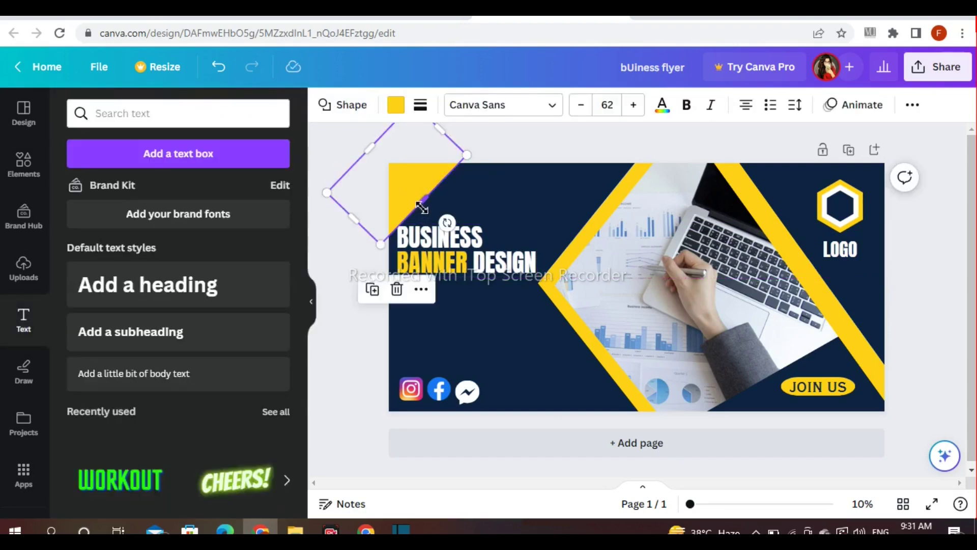
{"action": "left_click_drag", "start_coordinate": [421, 206], "coordinate": [414, 199]}
{"action": "left_click", "coordinate": [325, 151]}
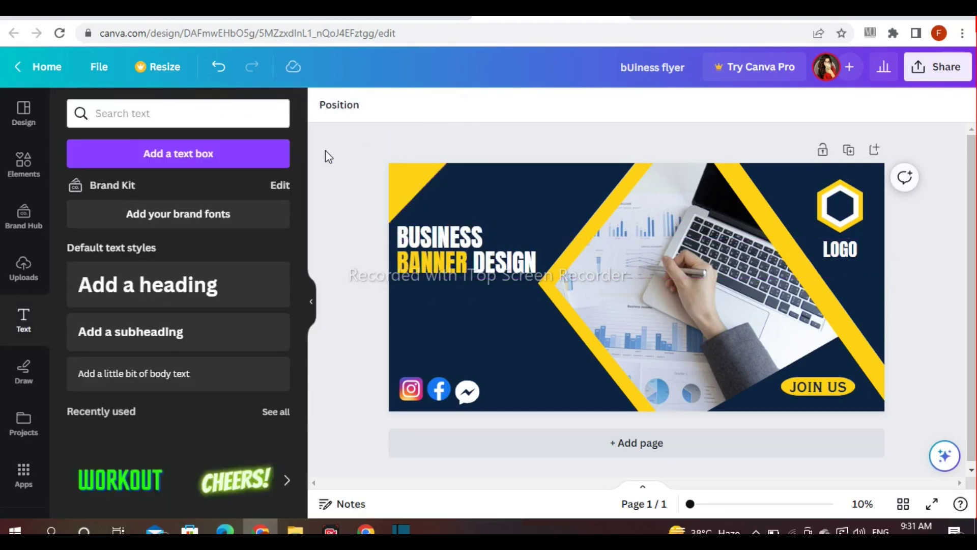
Step: Underline the "BUSINESS BANNER DESIGN" heading
{"action": "left_click", "coordinate": [422, 253]}
{"action": "left_click", "coordinate": [938, 105]}
{"action": "left_click", "coordinate": [843, 148]}
{"action": "left_click", "coordinate": [363, 207]}
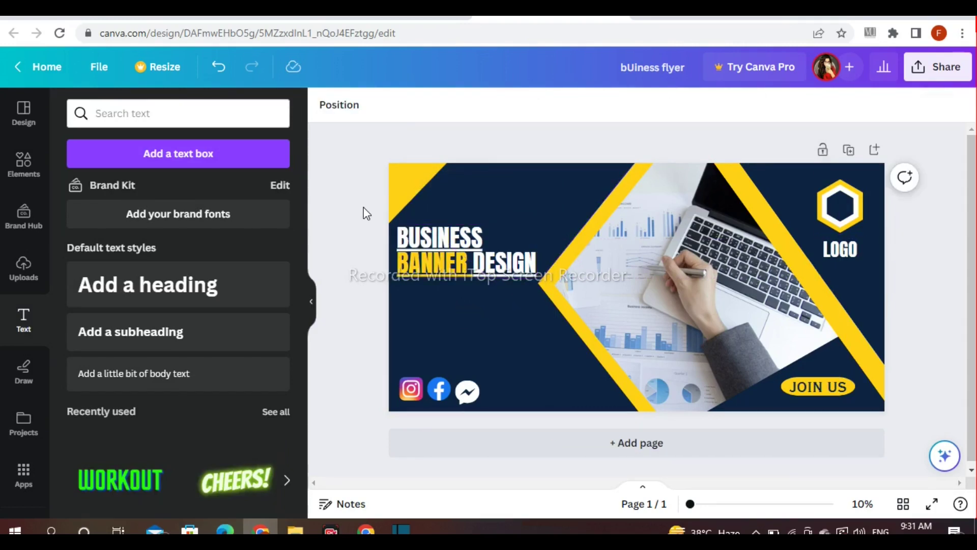
{"action": "left_click", "coordinate": [227, 335]}
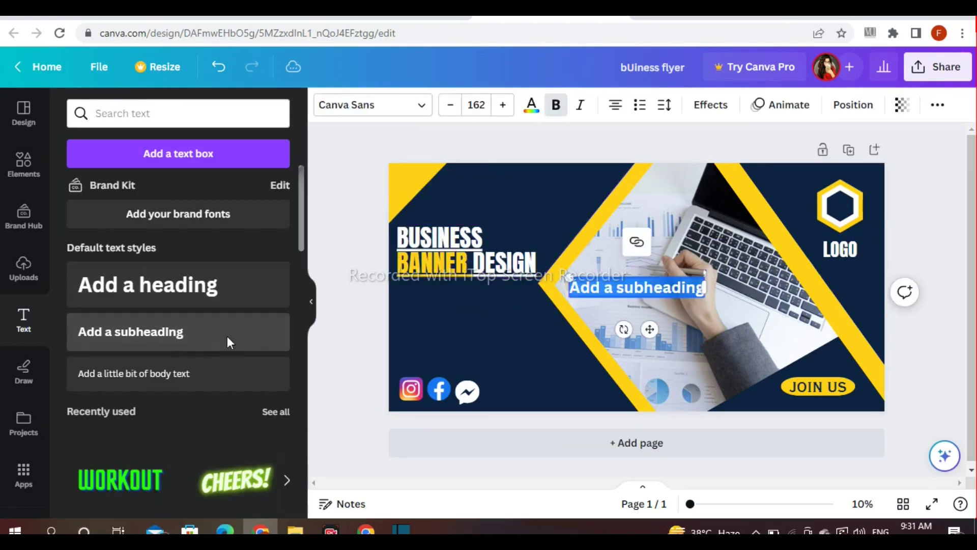
{"action": "type", "text": "www.websit"}
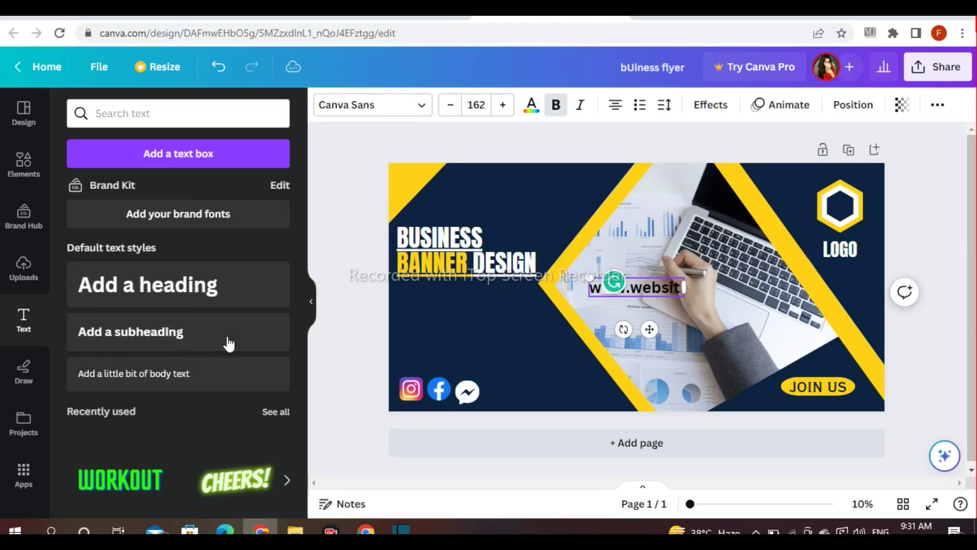
{"action": "type", "text": ".com"}
{"action": "key", "text": "Escape"}
{"action": "left_click_drag", "start_coordinate": [624, 289], "coordinate": [545, 395]}
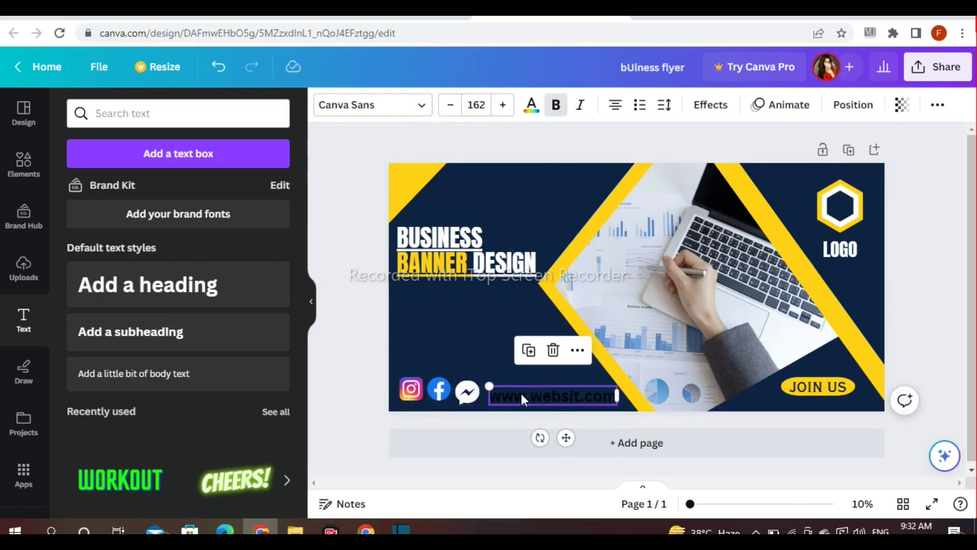
Step: Color the web address white and set its font to Copperplate Gothic 30 BC
{"action": "left_click", "coordinate": [531, 105]}
{"action": "left_click", "coordinate": [274, 192]}
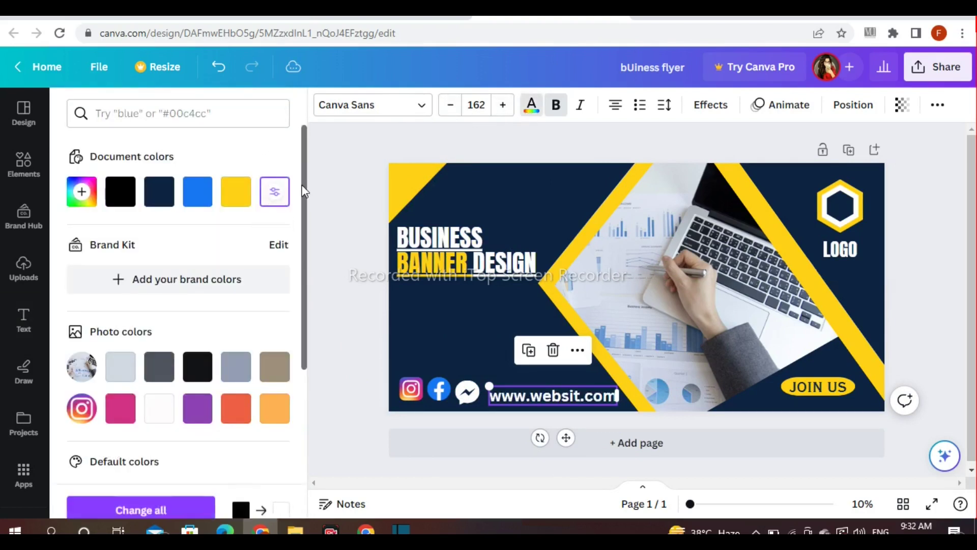
{"action": "left_click", "coordinate": [385, 106]}
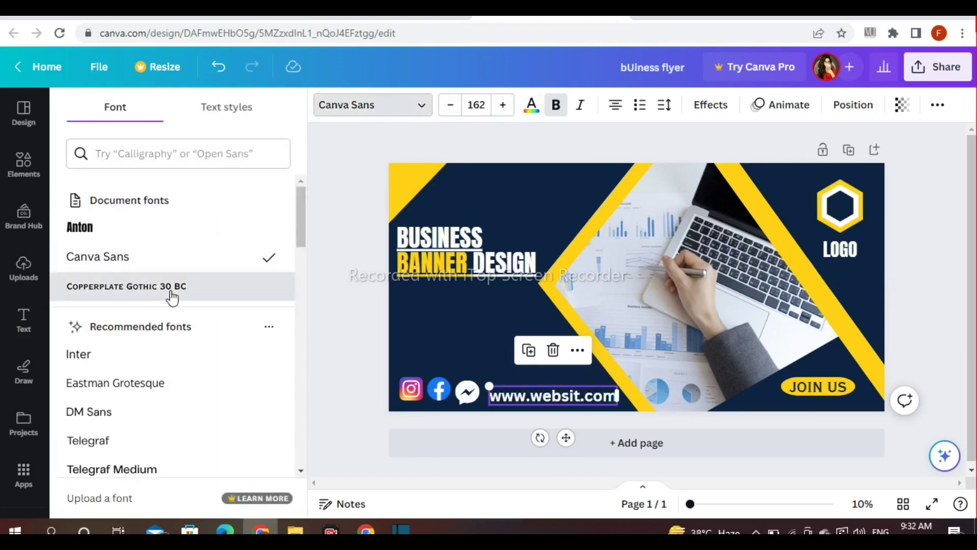
{"action": "left_click", "coordinate": [204, 286]}
{"action": "left_click", "coordinate": [324, 298]}
Step: Nudge the web address slightly down and right, and raise the Messenger icon level with the other social icons
{"action": "left_click", "coordinate": [554, 395]}
{"action": "left_click_drag", "start_coordinate": [553, 396], "coordinate": [564, 400]}
{"action": "left_click_drag", "start_coordinate": [466, 392], "coordinate": [466, 387]}
{"action": "left_click", "coordinate": [332, 362]}
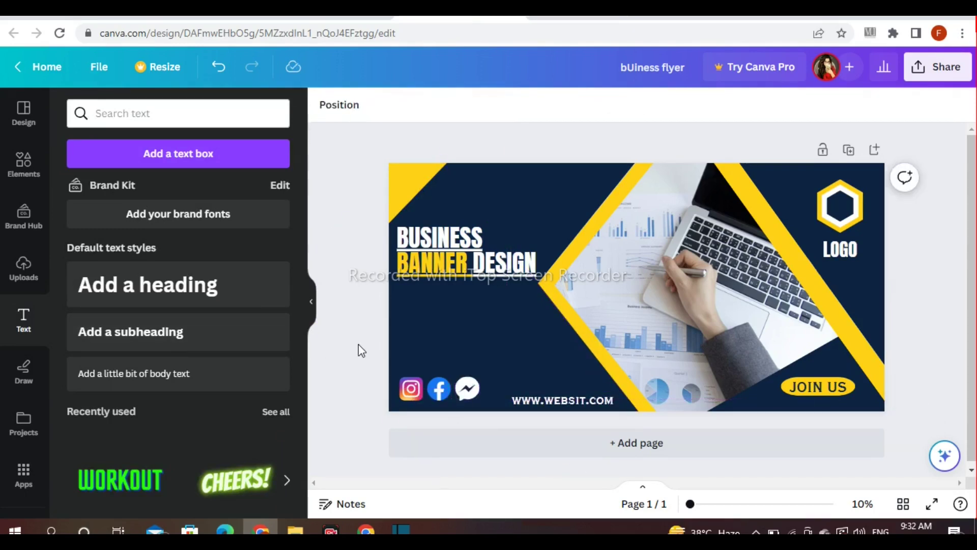
Step: Add body text containing the pasted company description, shrink it to about size 90.3 and place it below the heading
{"action": "left_click", "coordinate": [194, 394]}
{"action": "key", "text": "BackSpace"}
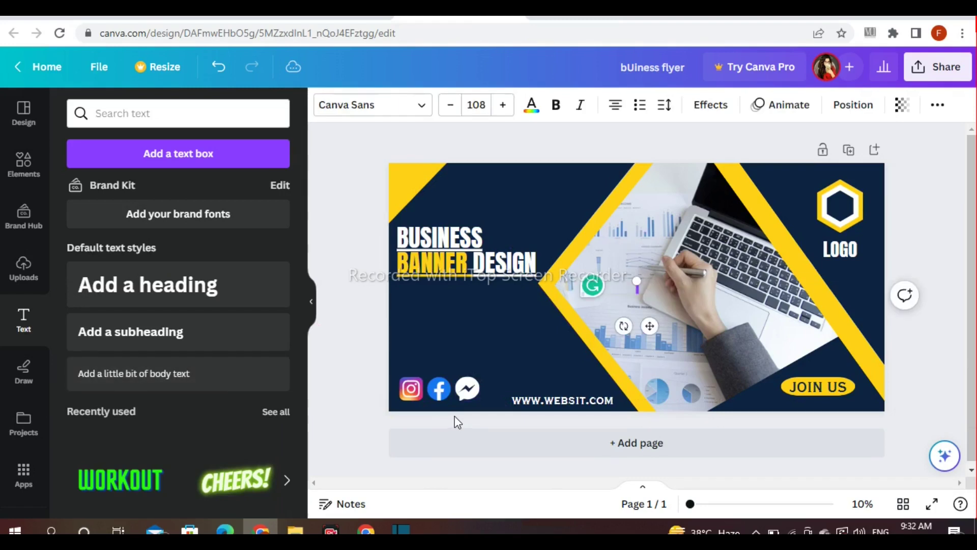
{"action": "type", "text": "the banner must also include a short description about your company, along with a few images of your team, the store locations (or the main branch) that you own, and the products or services that you offer."}
{"action": "left_click_drag", "start_coordinate": [885, 302], "coordinate": [602, 327]}
{"action": "left_click", "coordinate": [378, 265]}
{"action": "left_click", "coordinate": [413, 316]}
{"action": "left_click_drag", "start_coordinate": [389, 281], "coordinate": [424, 310]}
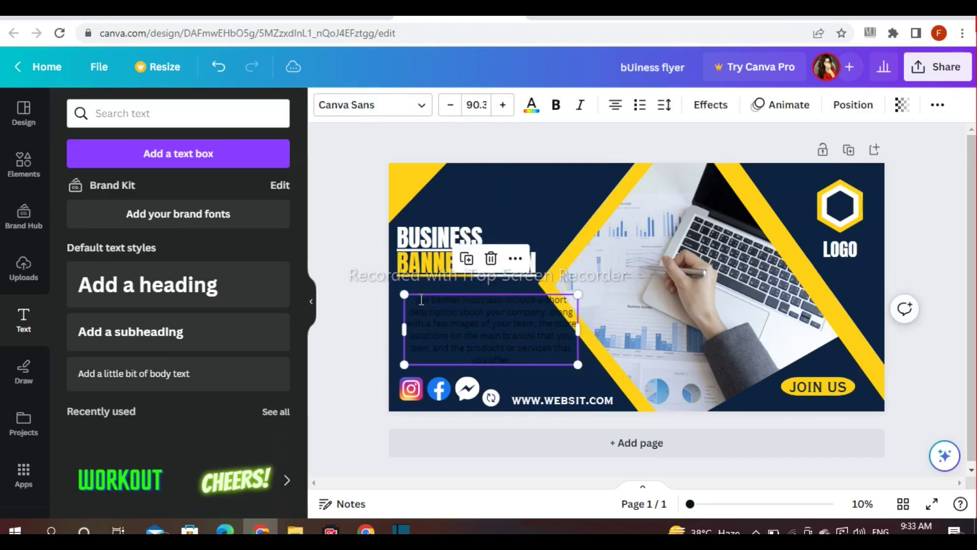
Step: Move the description text closer to the heading and align it with the heading's left edge
{"action": "left_click", "coordinate": [420, 300]}
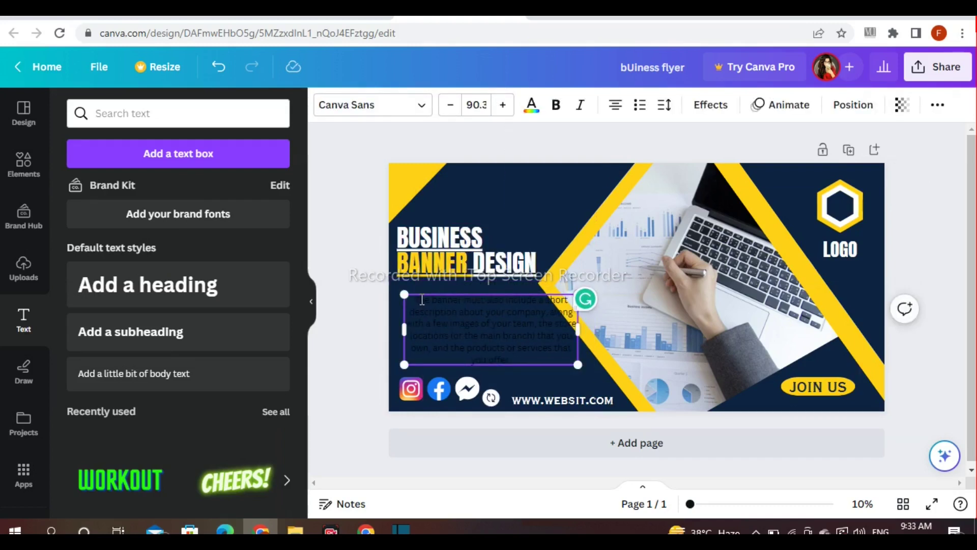
{"action": "left_click", "coordinate": [389, 310]}
{"action": "left_click", "coordinate": [423, 325]}
{"action": "left_click", "coordinate": [350, 186]}
{"action": "mouse_move", "coordinate": [455, 309]}
{"action": "left_mouse_down"}
{"action": "mouse_move", "coordinate": [440, 299]}
{"action": "mouse_move", "coordinate": [448, 304]}
{"action": "left_mouse_up"}
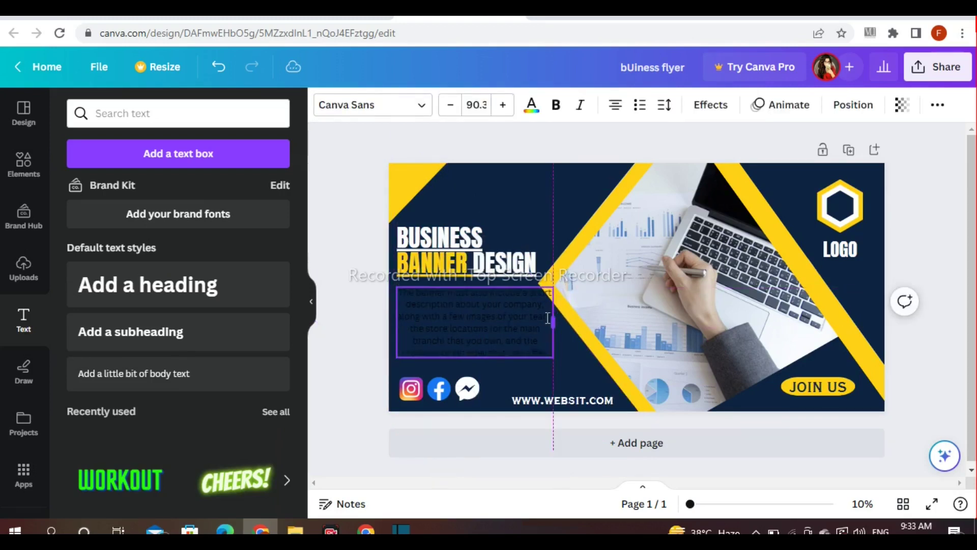